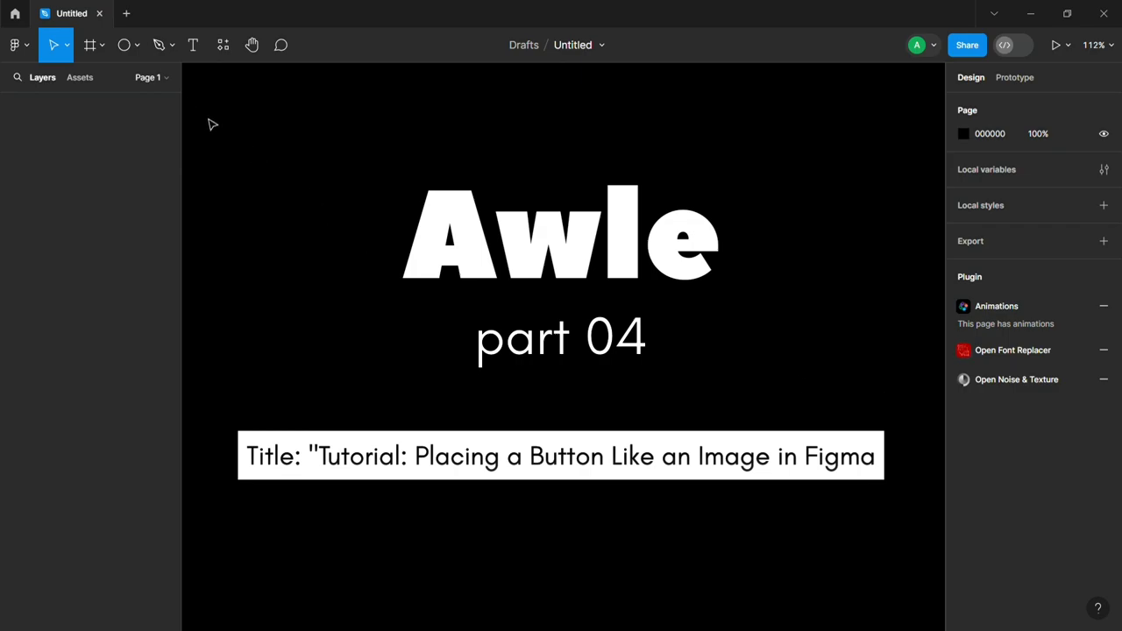
Add a 1440×1024 Desktop frame from the frame size presets.
click(101, 48)
click(88, 79)
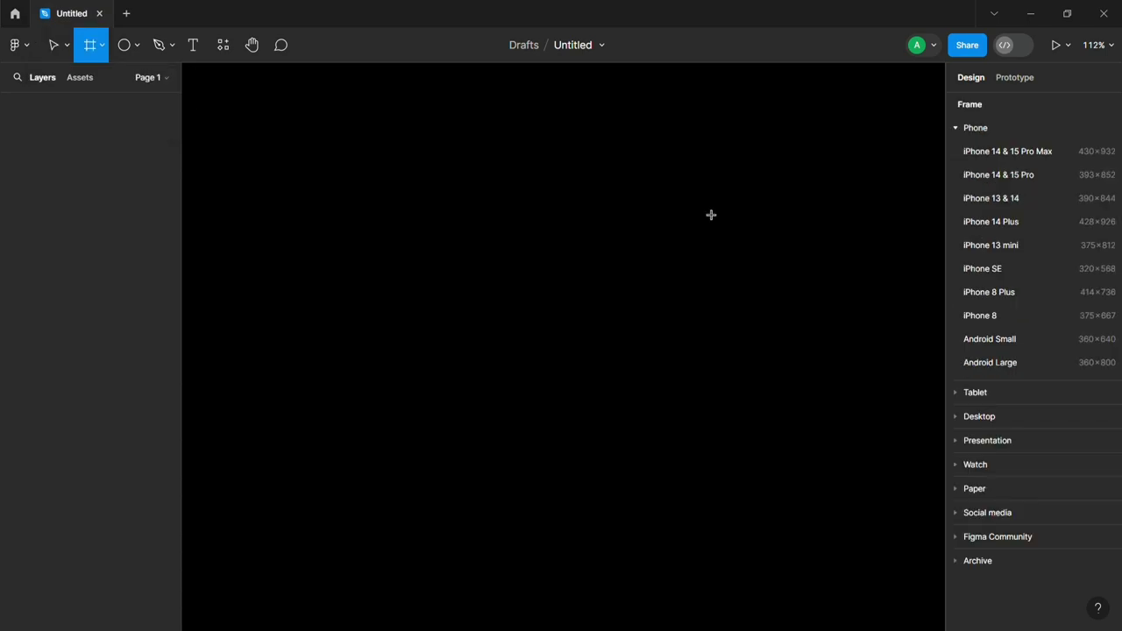
click(953, 129)
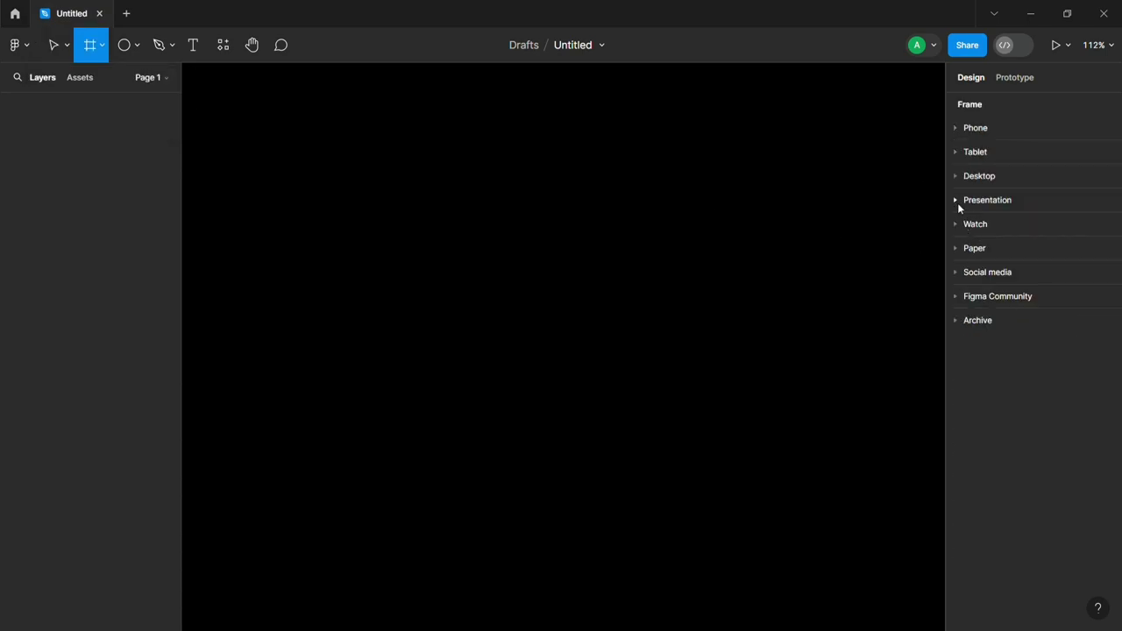
click(954, 230)
click(954, 177)
click(973, 270)
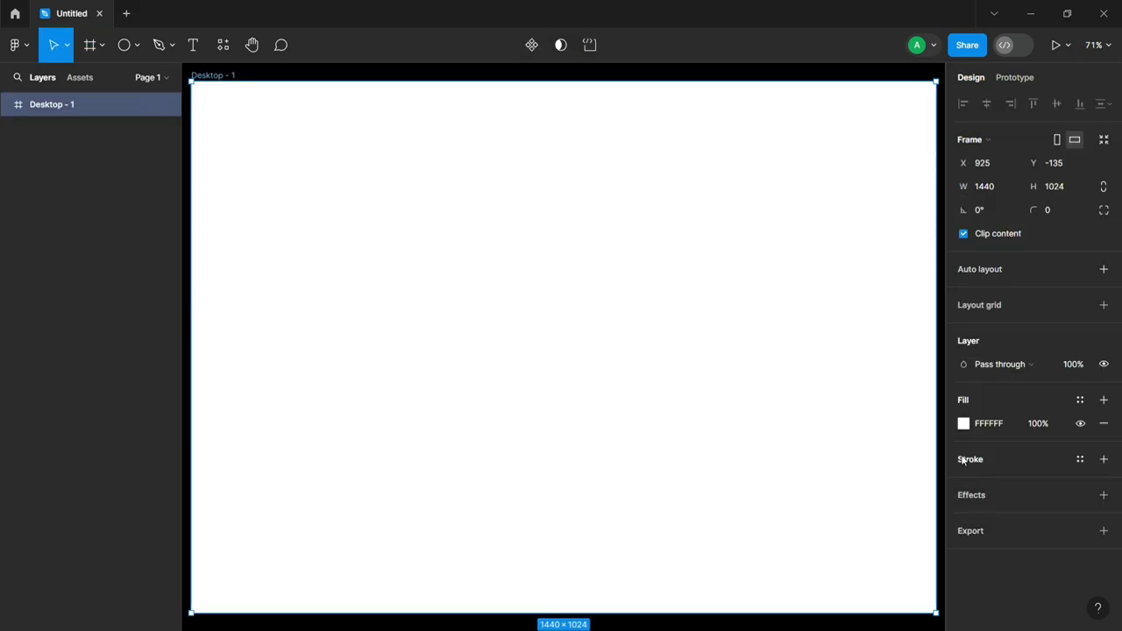
Fill the frame with dark brown 342314.
click(964, 424)
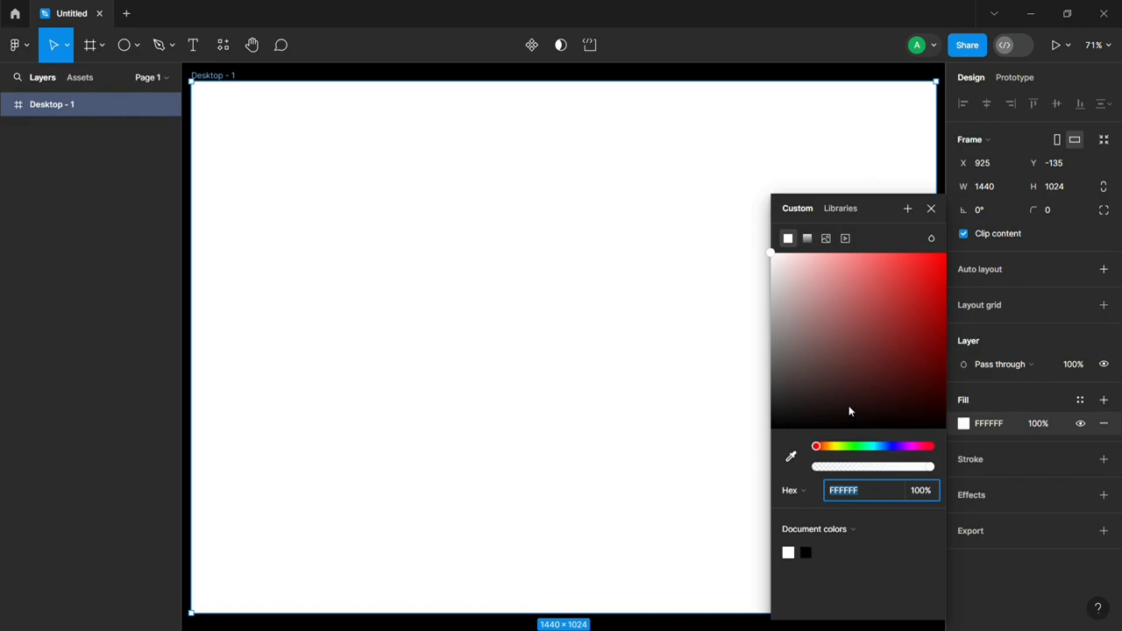
click(829, 447)
mouse_move(906, 338)
mouse_down()
mouse_move(901, 393)
mouse_move(880, 393)
mouse_up()
drag(850, 449, 825, 447)
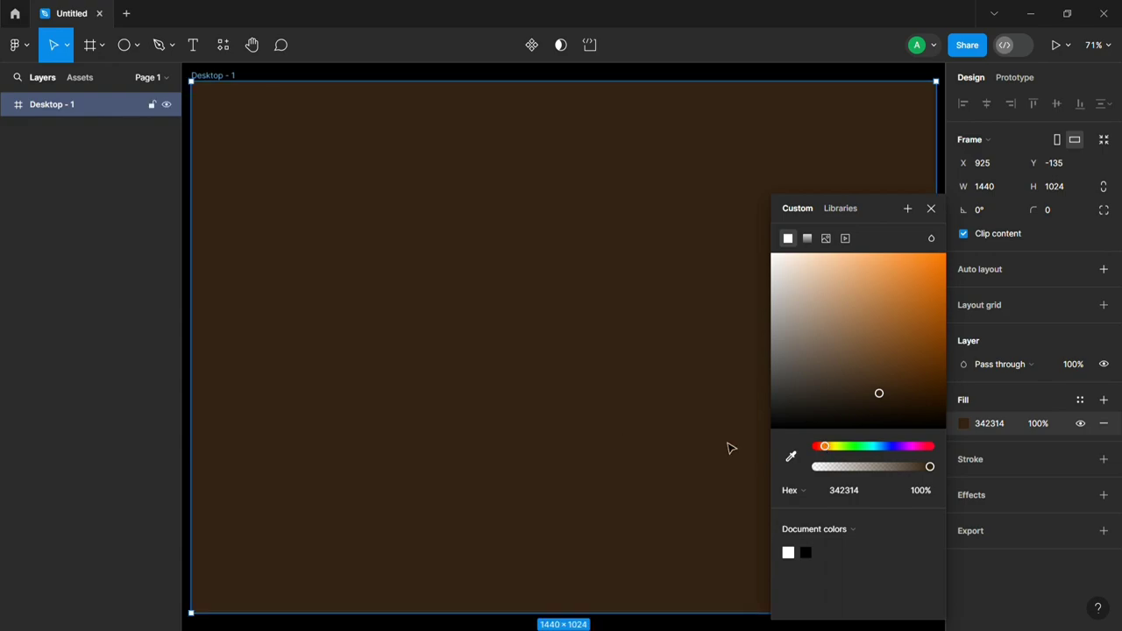
click(933, 210)
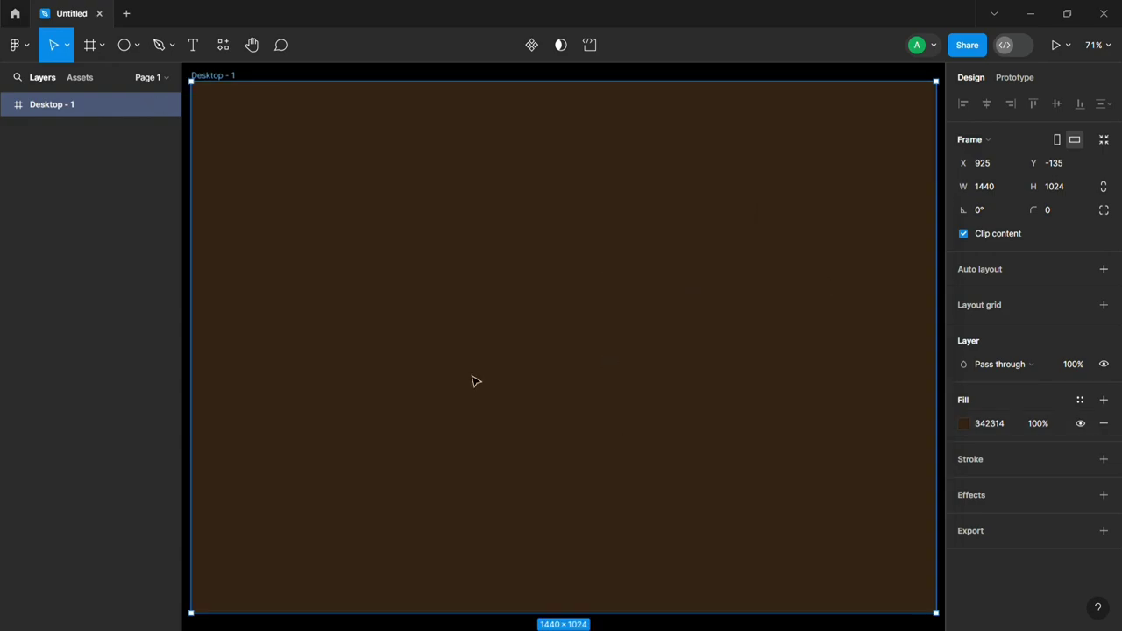
Draw a 156×156 circle and centre it horizontally and vertically in the frame.
click(136, 53)
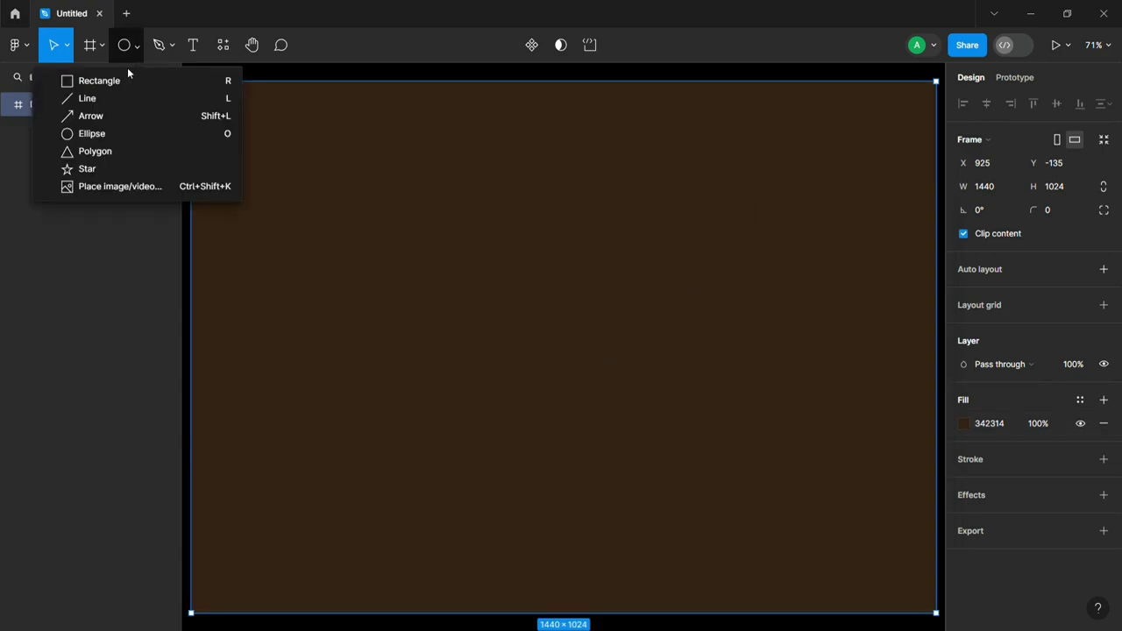
click(131, 132)
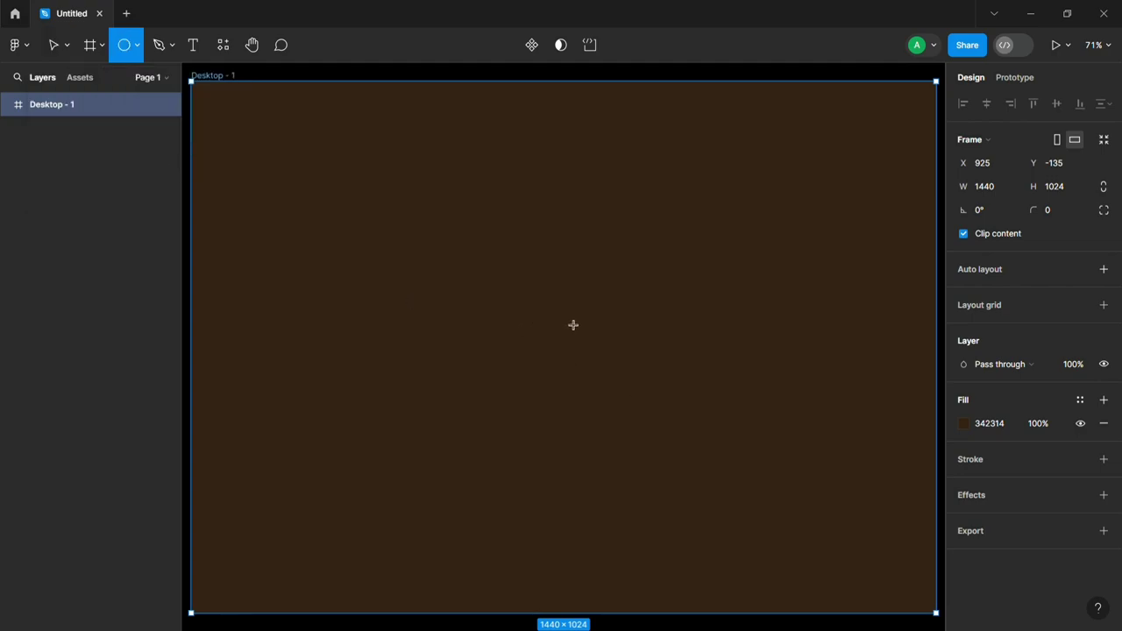
mouse_move(563, 313)
mouse_down()
mouse_move(604, 353)
mouse_move(570, 353)
mouse_up()
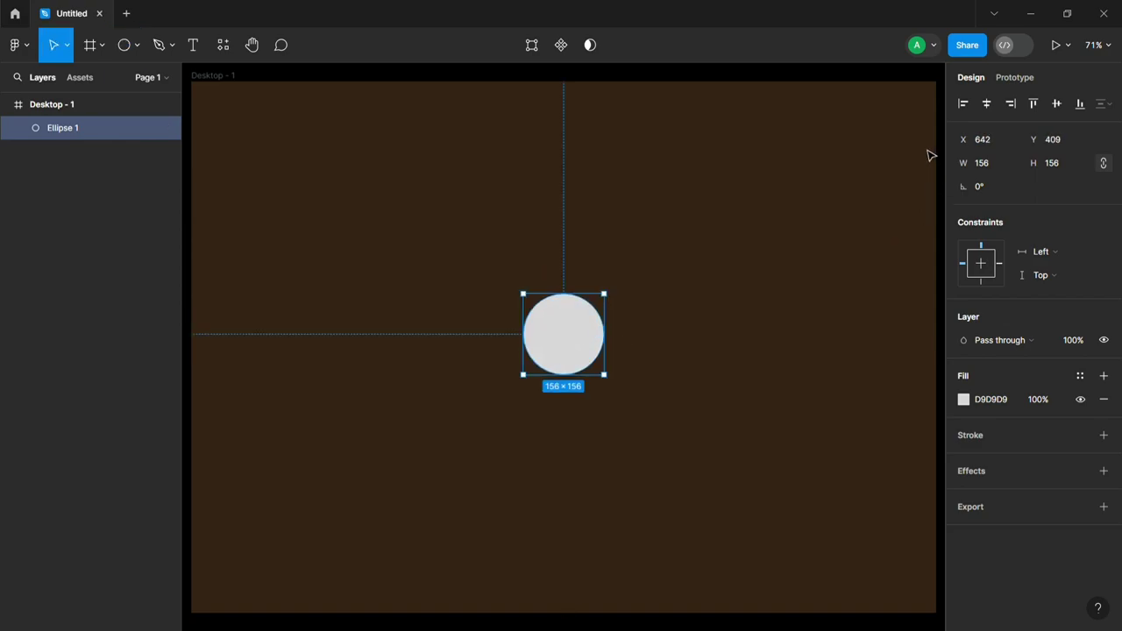
click(986, 104)
click(1056, 103)
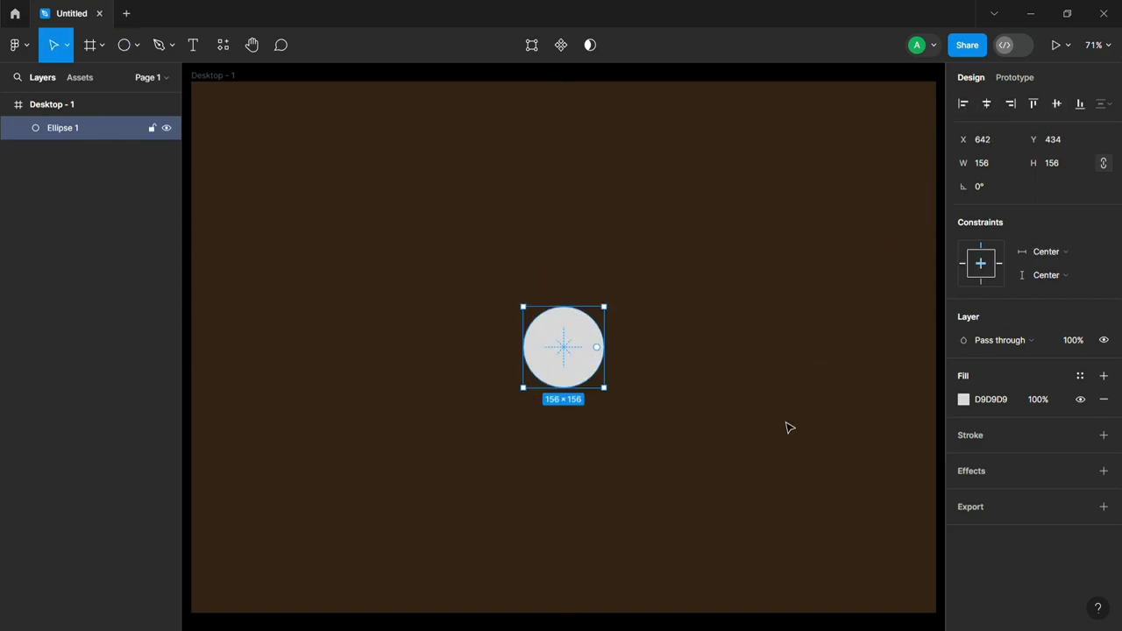
Fill the circle with light brown 95673D.
click(963, 399)
click(831, 447)
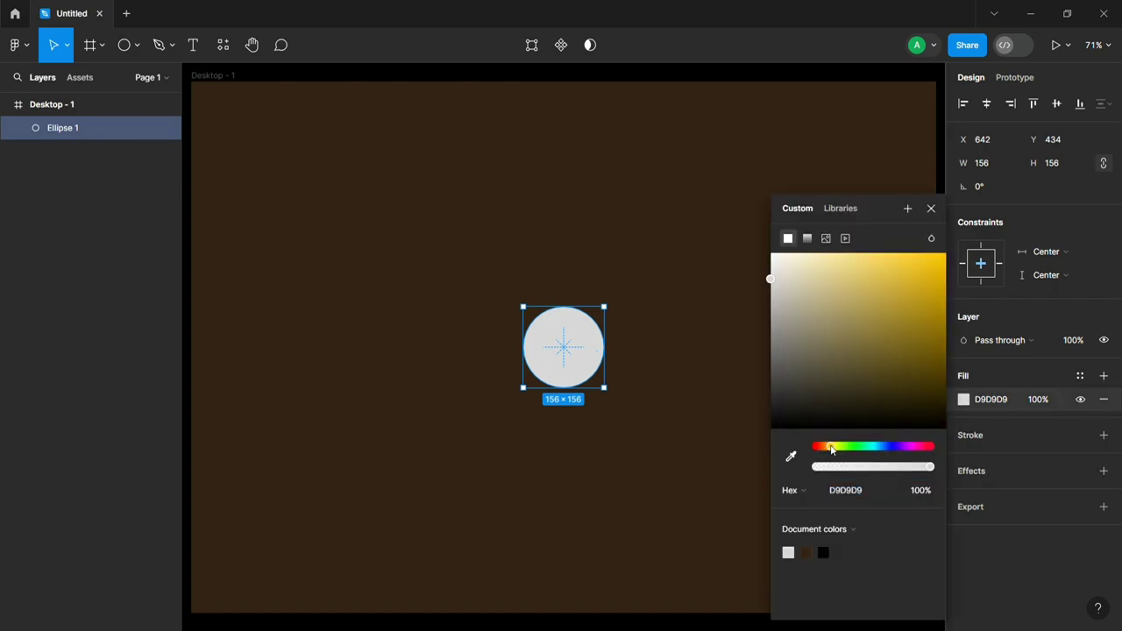
click(806, 554)
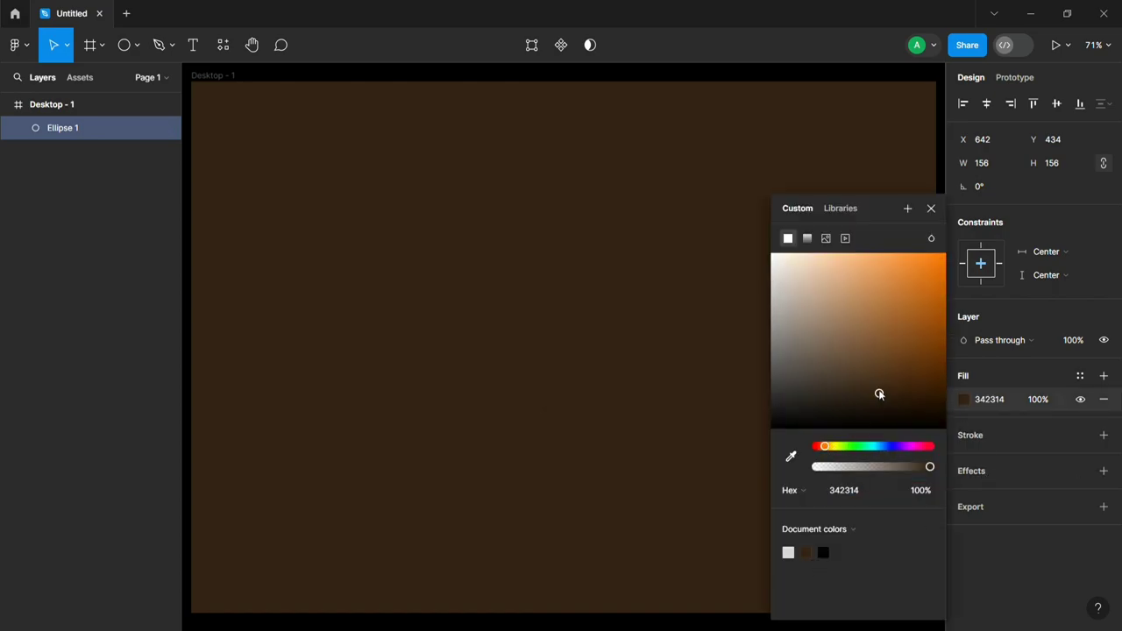
drag(879, 395, 873, 328)
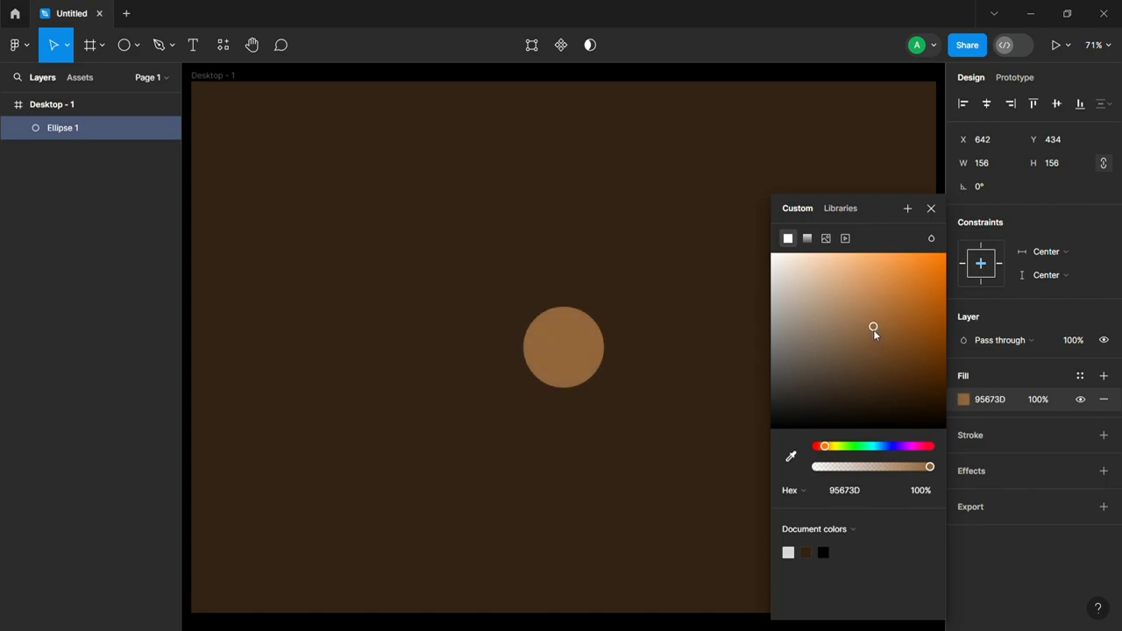
click(581, 456)
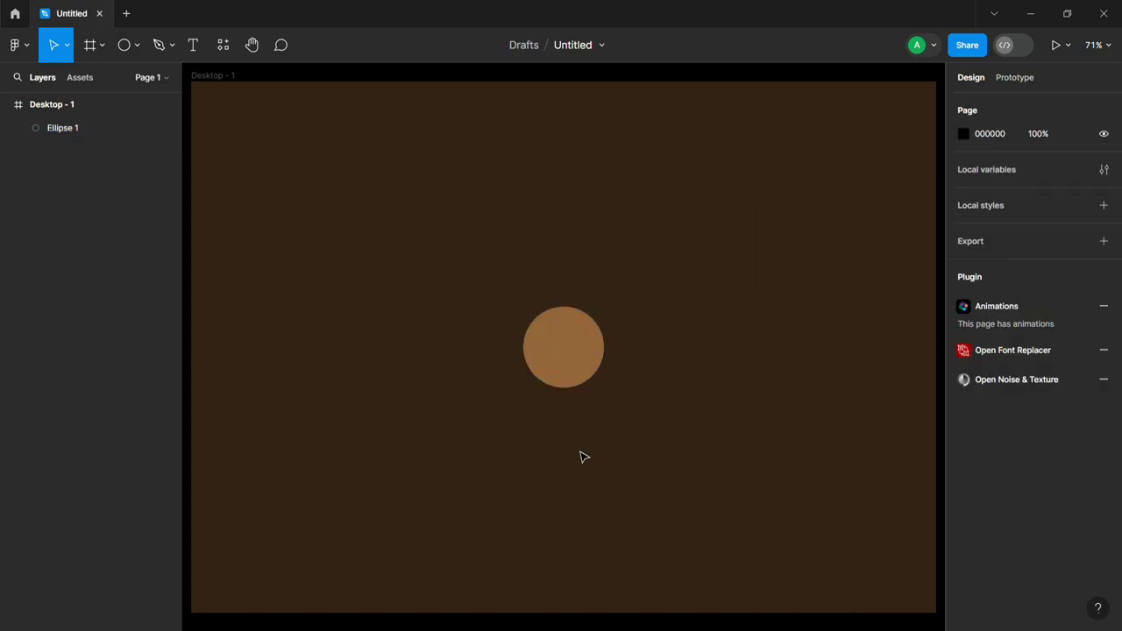
Draw a vertical line above the circle.
click(137, 49)
click(105, 98)
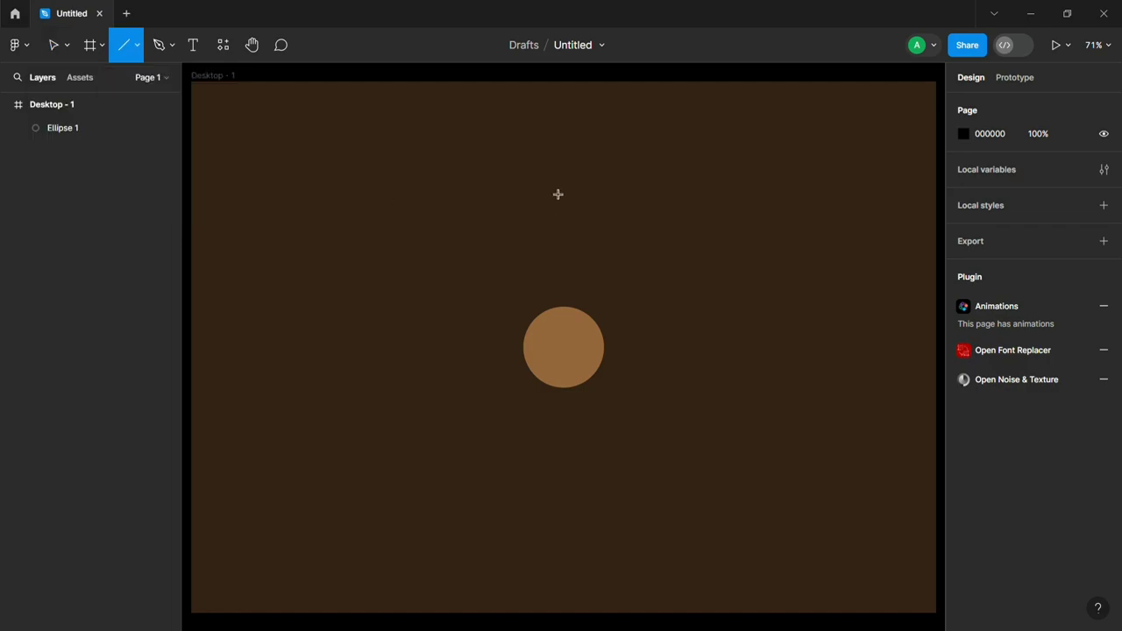
drag(564, 191, 563, 263)
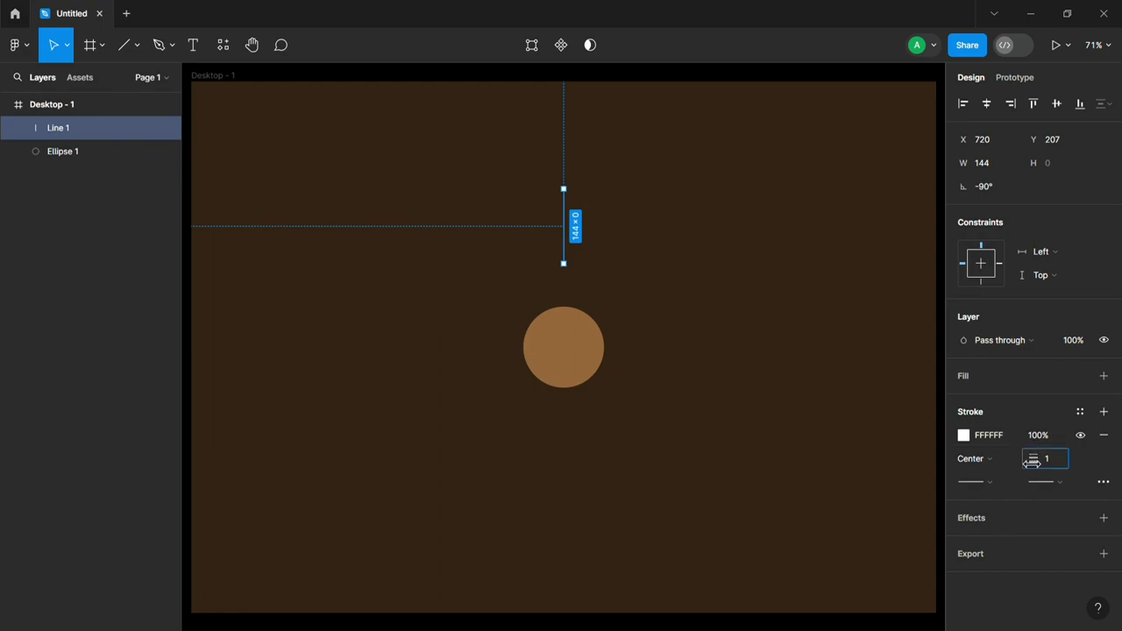
Give the line a 3-weight stroke in the brown document colour.
drag(1033, 462, 1035, 463)
click(964, 436)
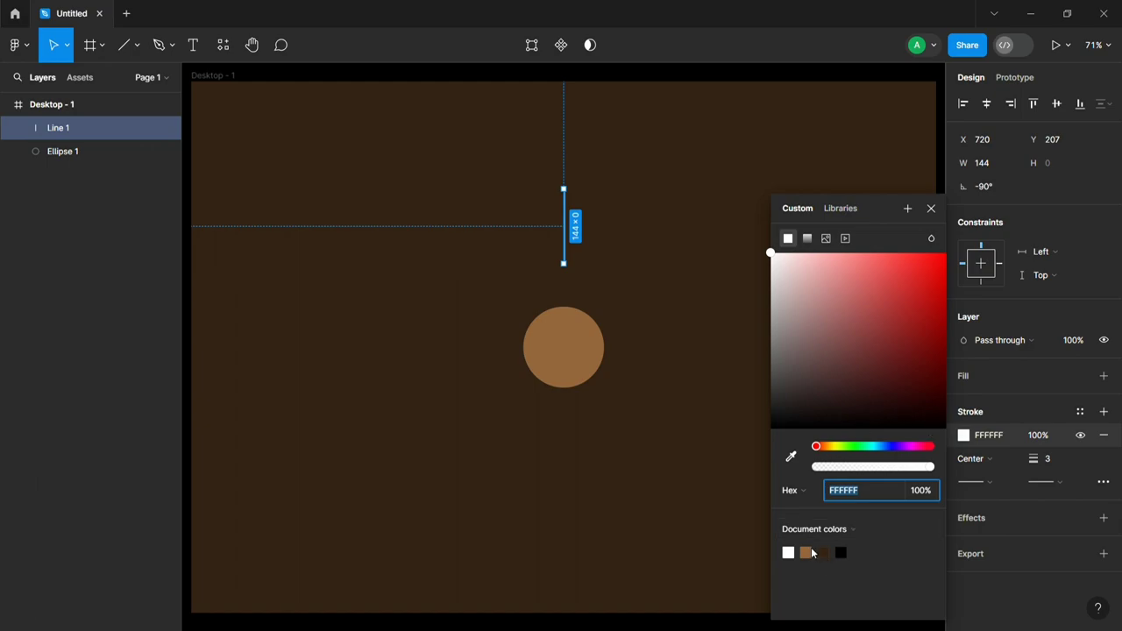
click(806, 553)
click(682, 483)
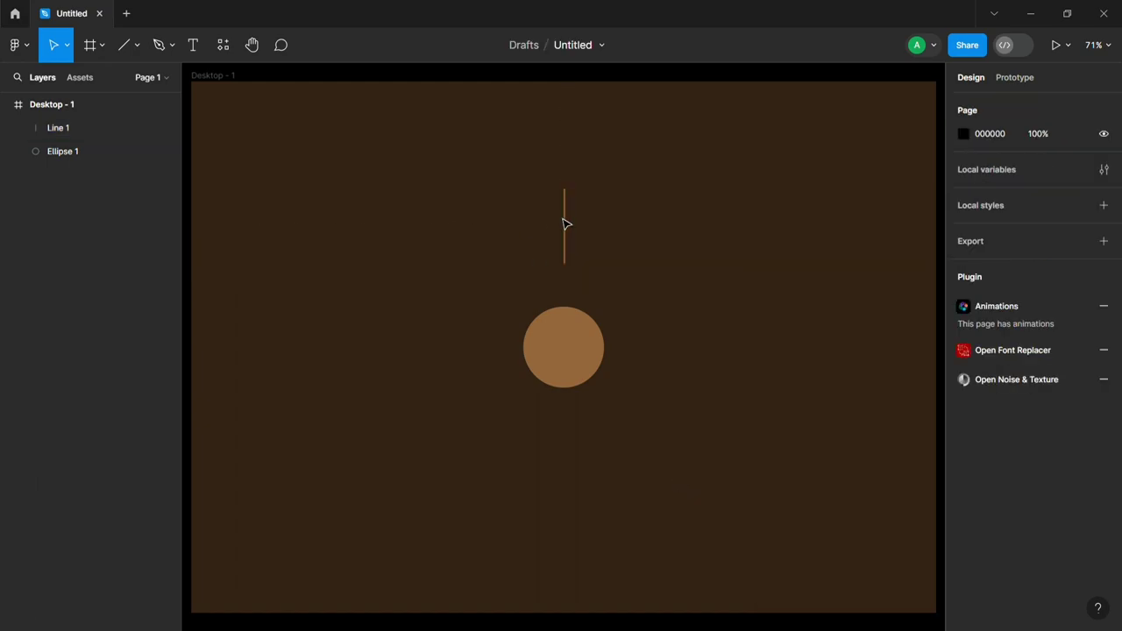
click(566, 224)
Duplicate the line below the circle, then add horizontal copies right and left of it.
mouse_move(567, 256)
mouse_down()
mouse_move(568, 488)
mouse_move(671, 393)
mouse_move(691, 352)
mouse_up()
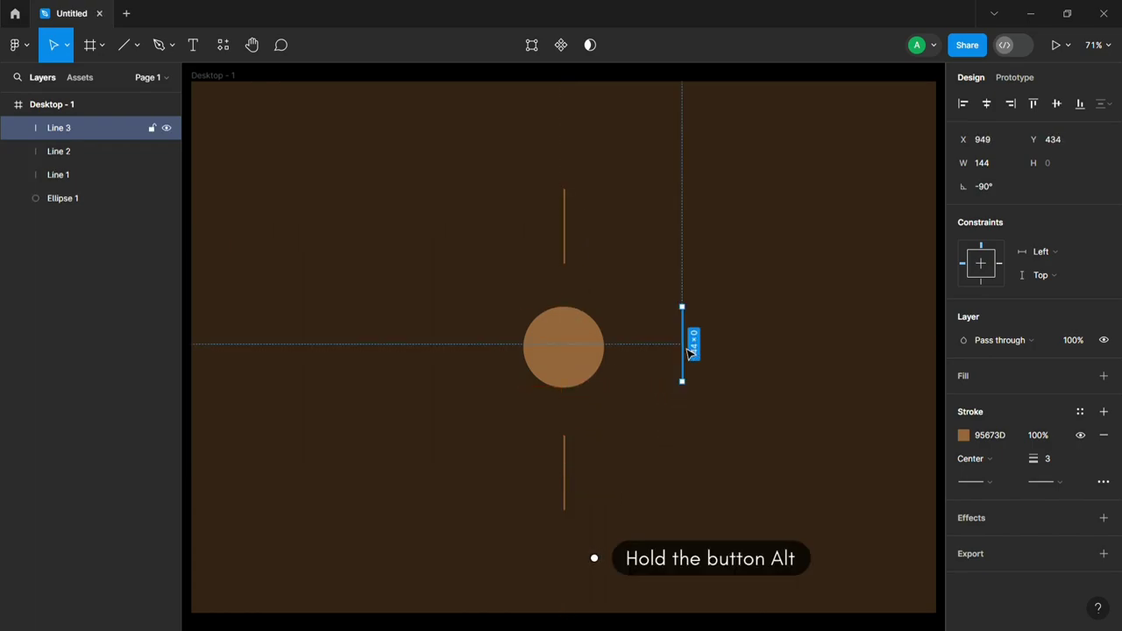
drag(698, 308, 762, 358)
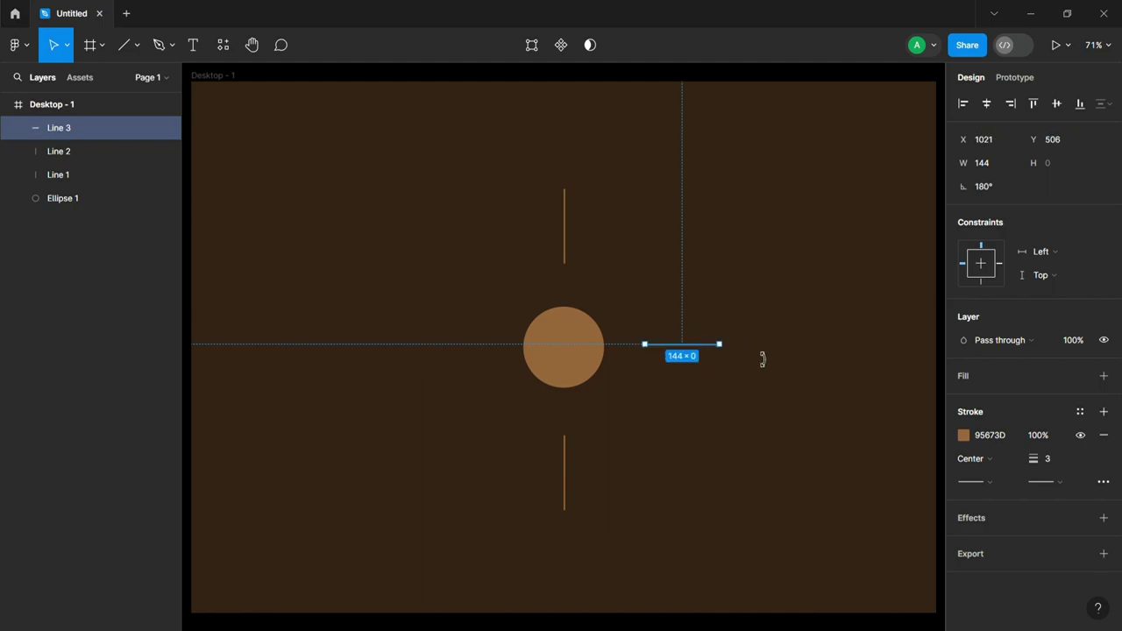
drag(694, 353, 464, 354)
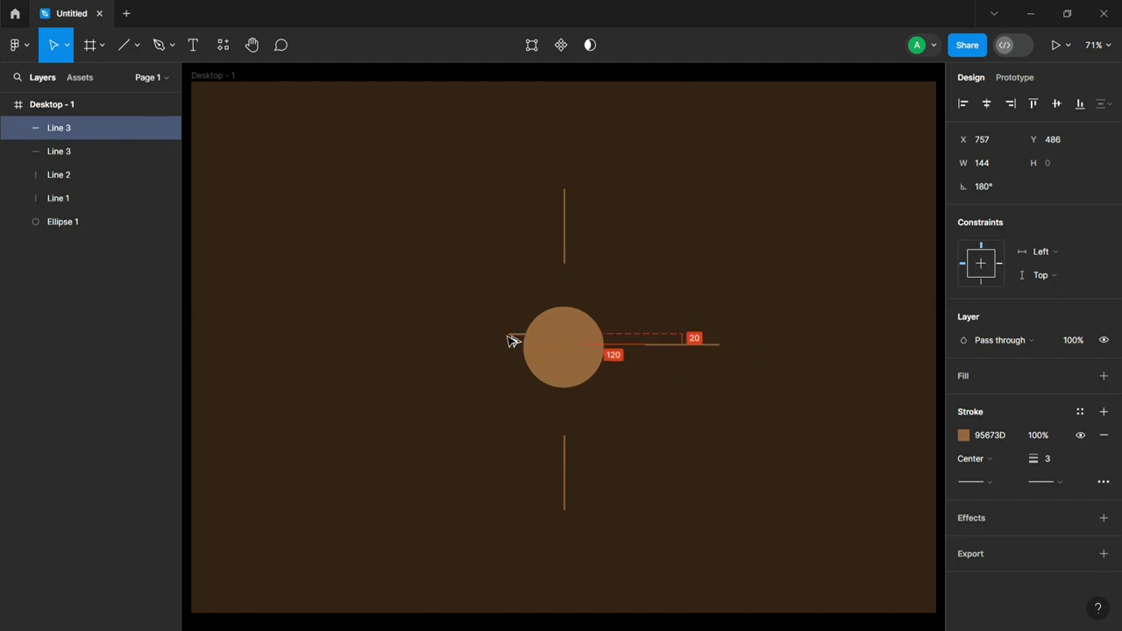
click(667, 412)
Nudge the right, left, bottom and top lines into even spacing around the circle.
click(697, 346)
drag(698, 353, 700, 353)
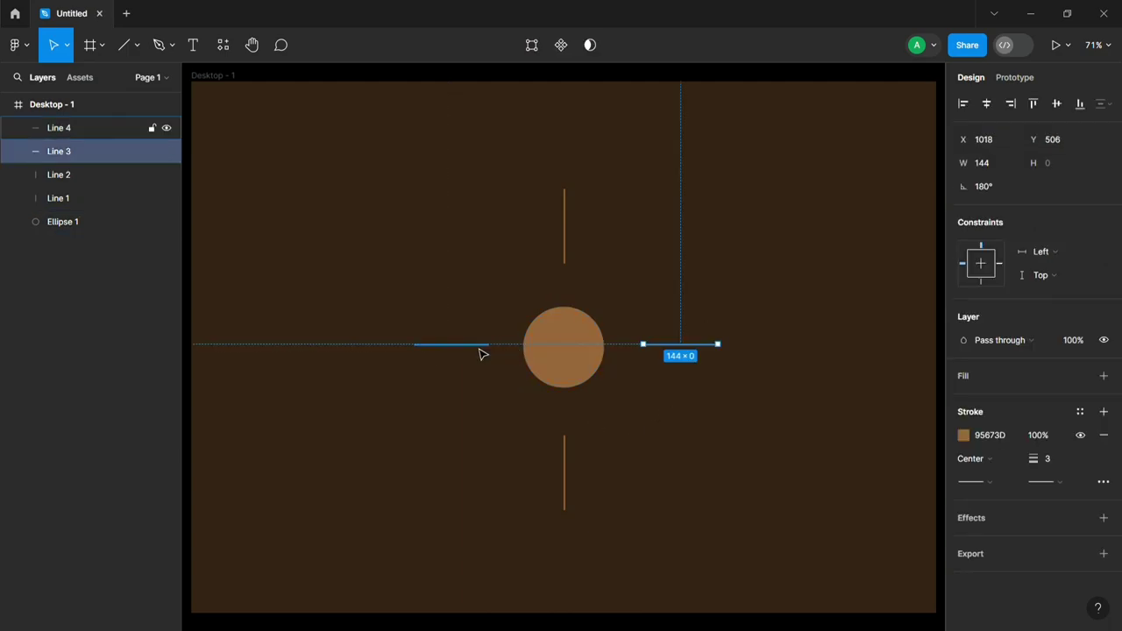
mouse_move(482, 351)
mouse_down()
mouse_move(503, 350)
mouse_move(485, 355)
mouse_up()
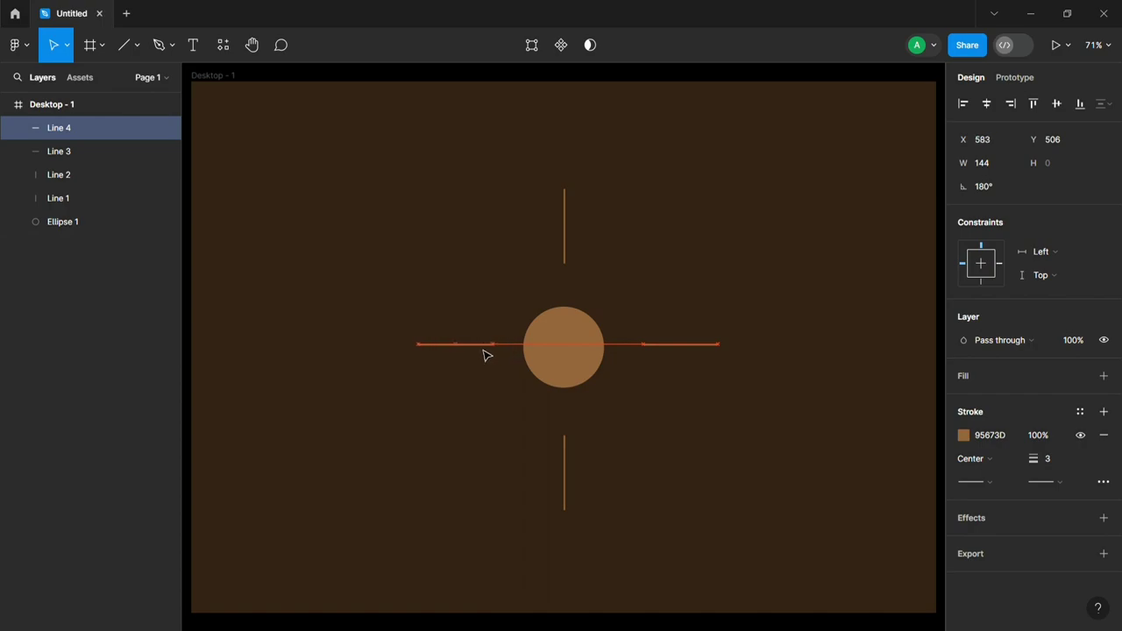
drag(570, 451, 570, 364)
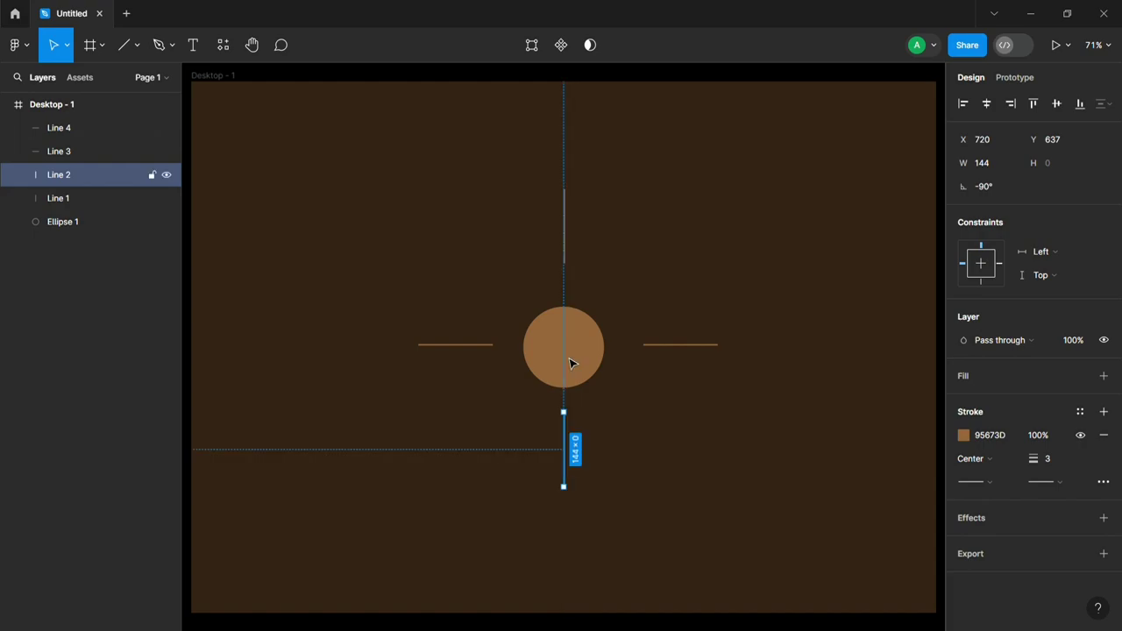
click(726, 251)
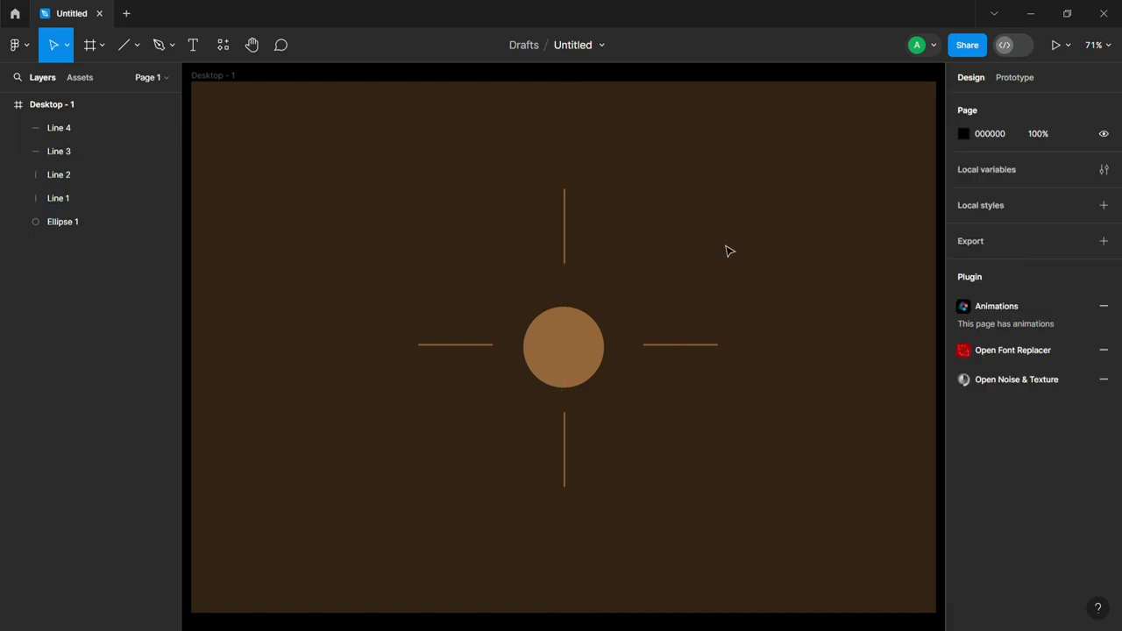
drag(568, 237, 565, 252)
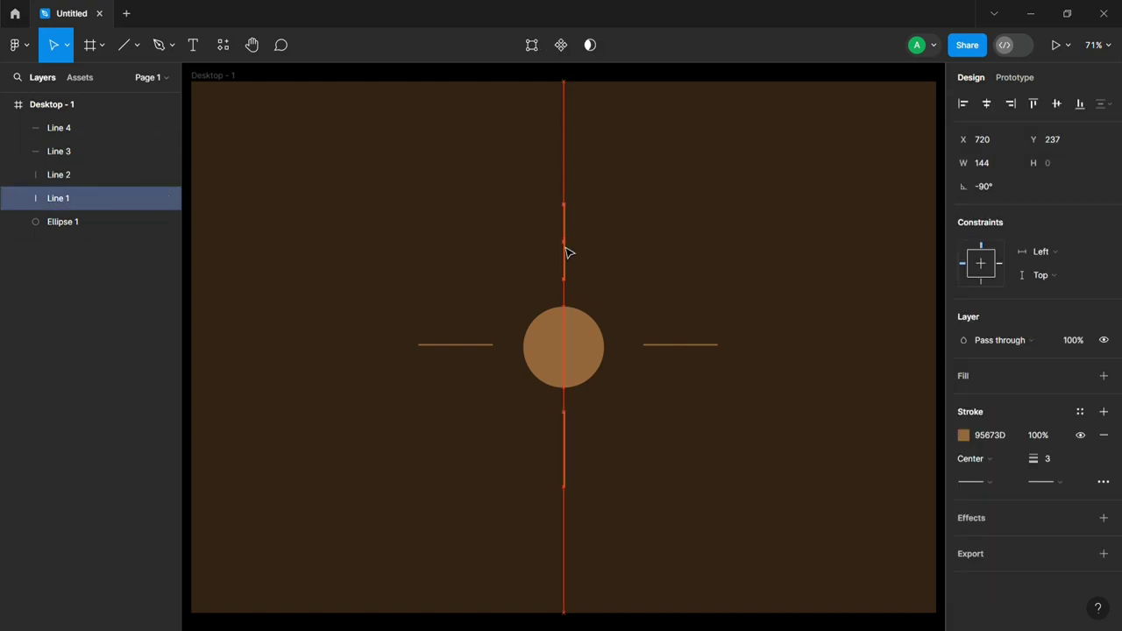
click(712, 294)
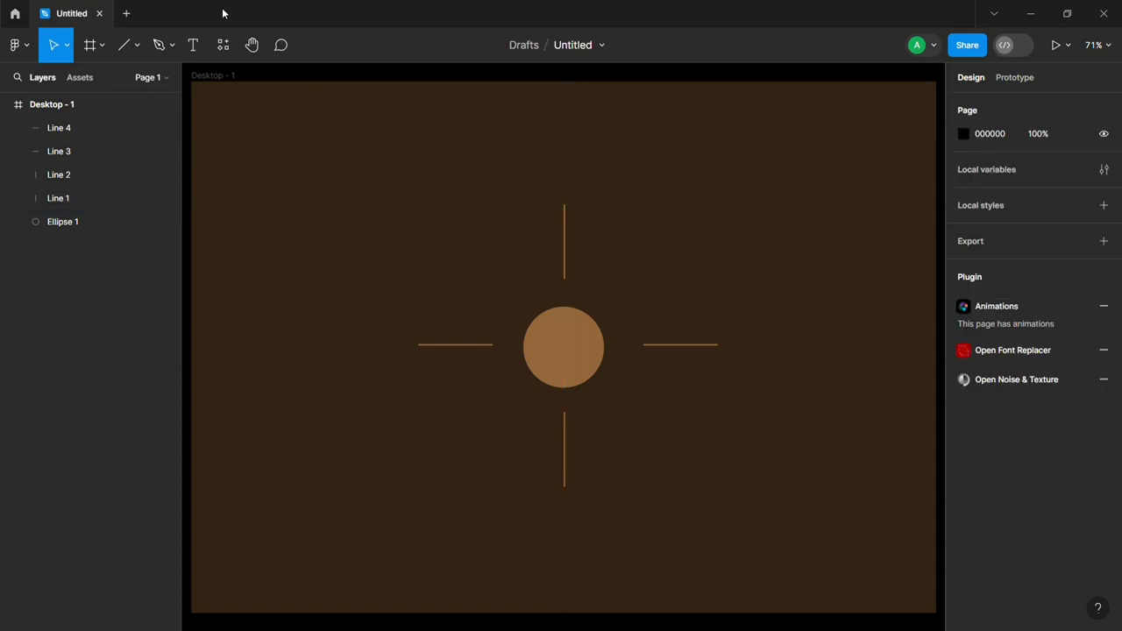
Draw a small circle above the top line and fill it with brown 95673D.
click(124, 48)
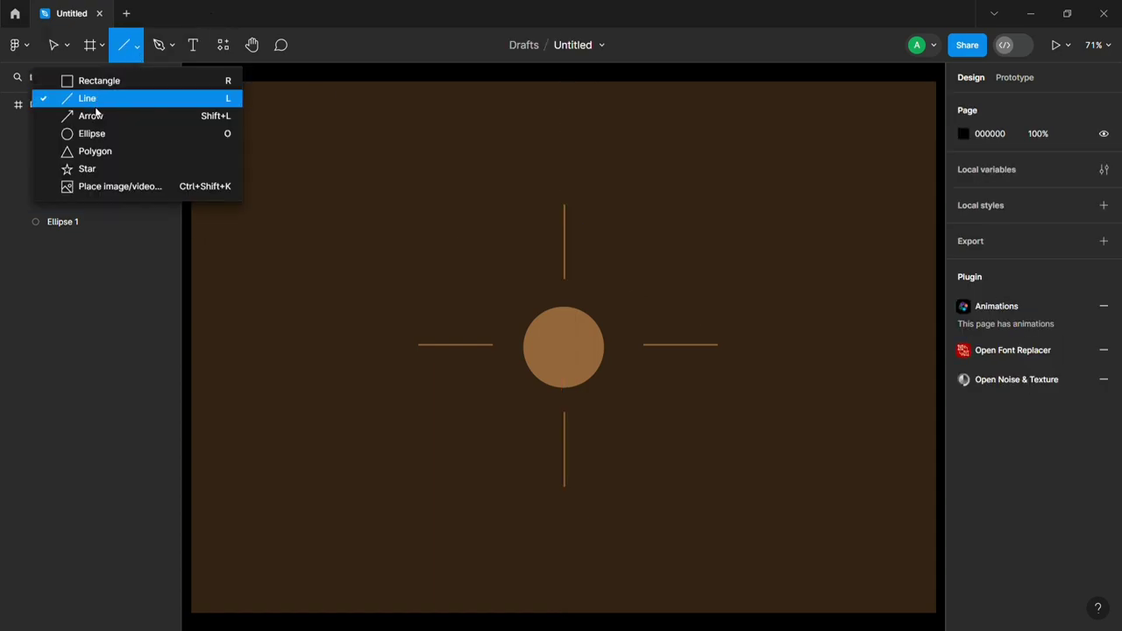
click(97, 142)
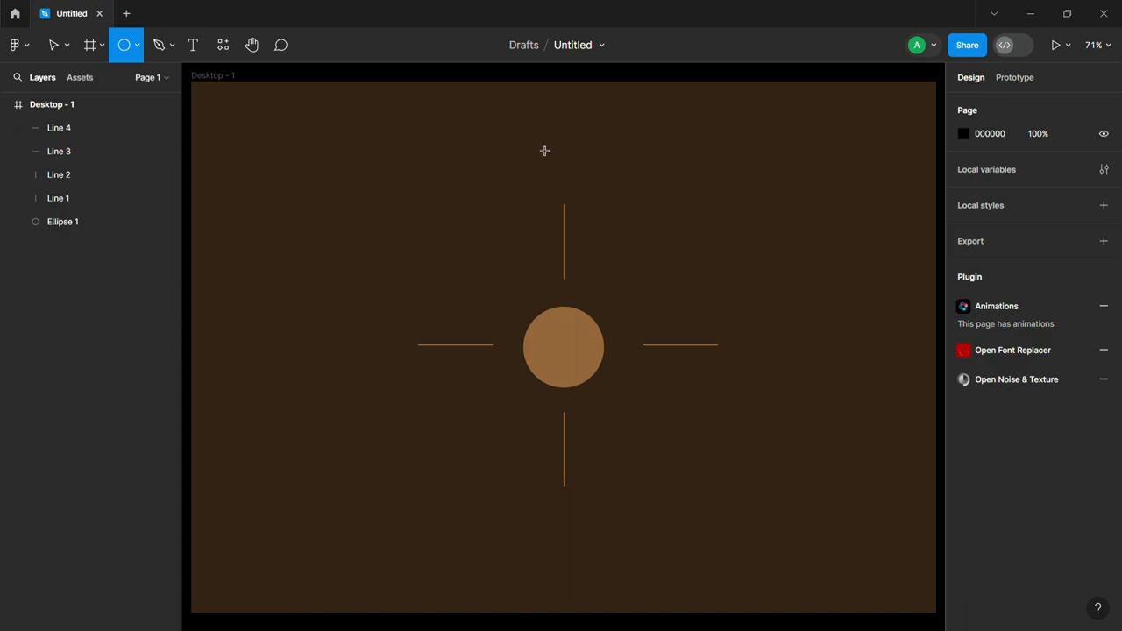
drag(531, 136, 570, 183)
click(963, 400)
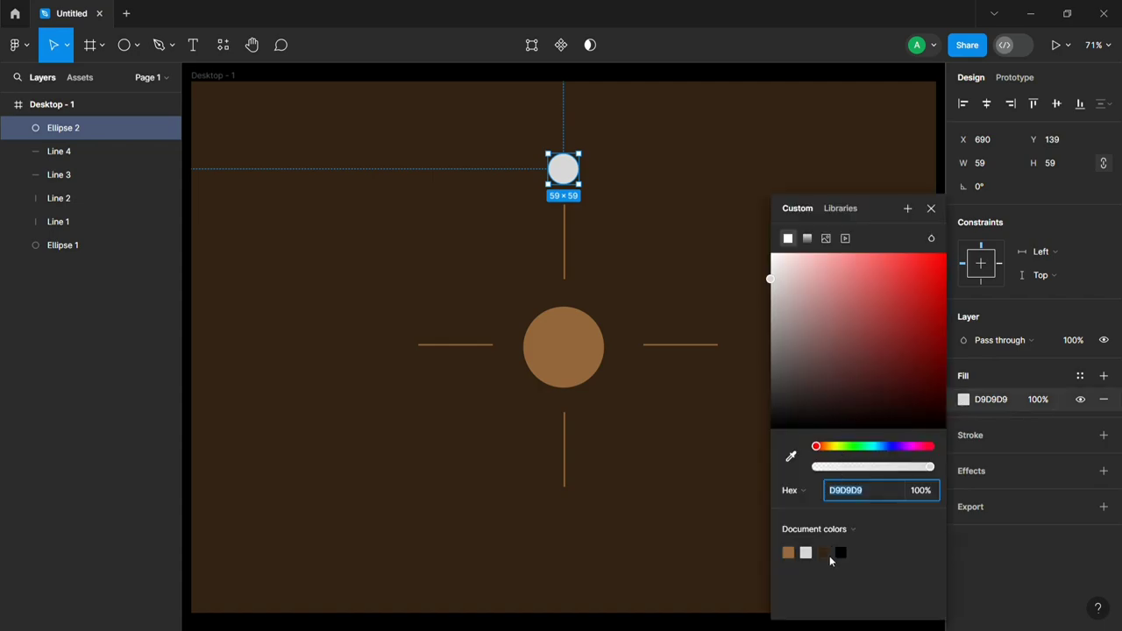
click(788, 552)
click(676, 488)
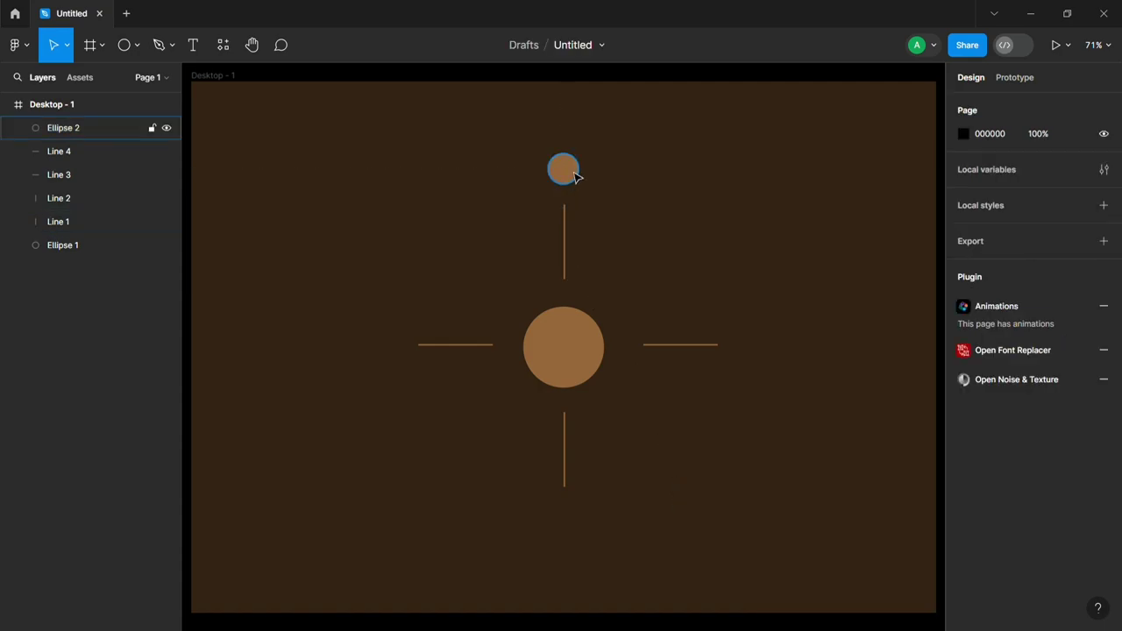
Copy the small circle to the outer ends of the bottom, left and right lines.
click(576, 177)
mouse_move(576, 177)
mouse_down()
mouse_move(397, 348)
mouse_move(570, 524)
mouse_up()
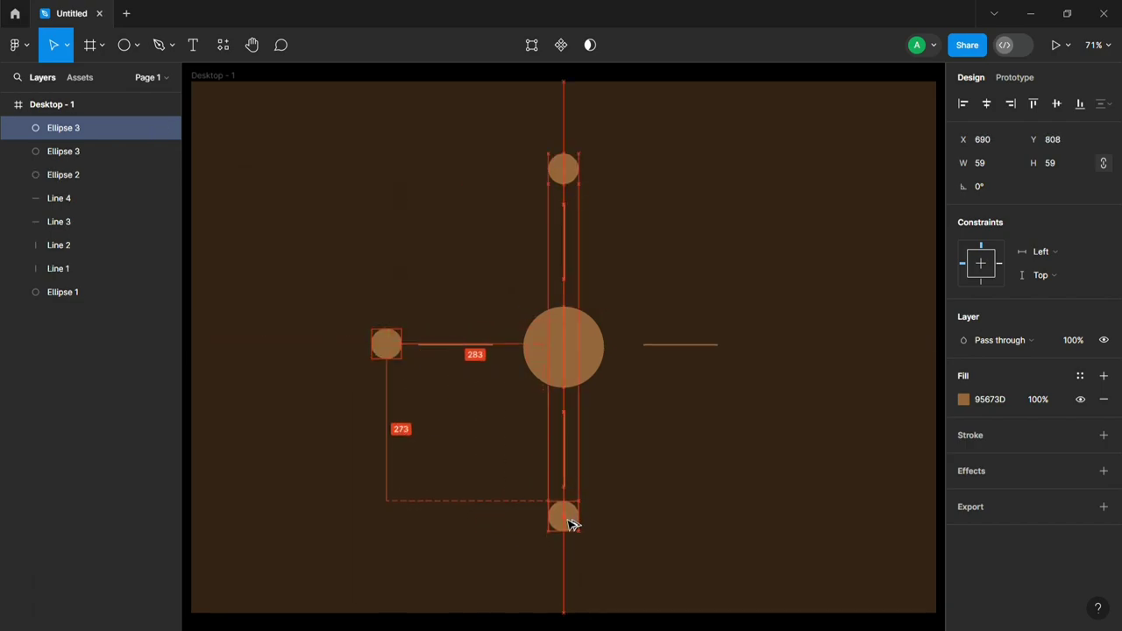
drag(565, 517, 758, 353)
click(789, 425)
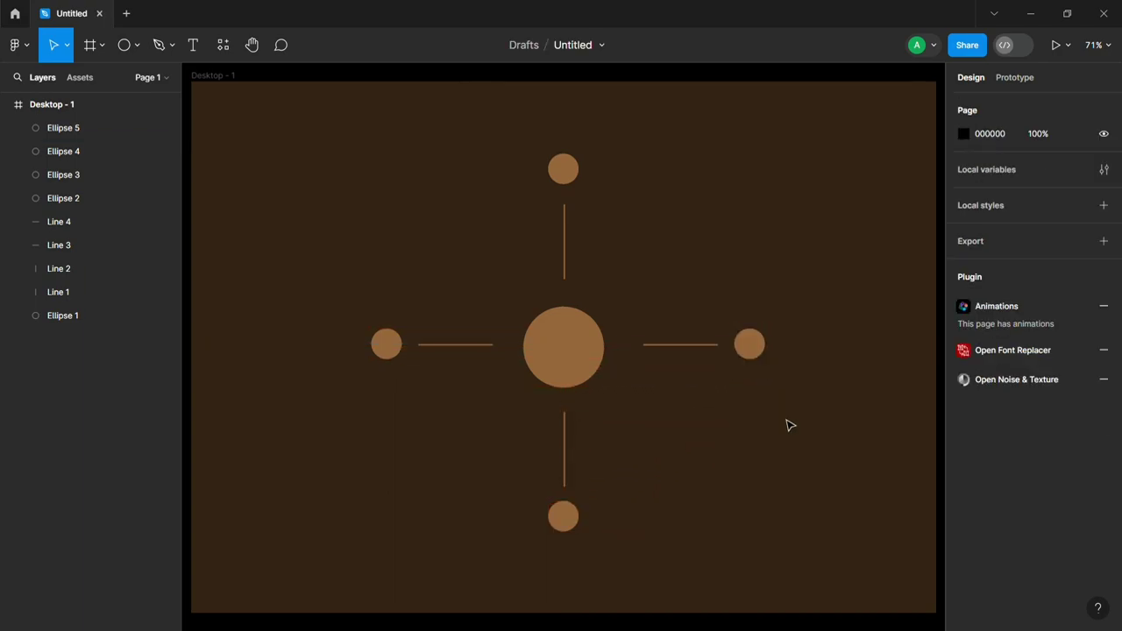
click(681, 351)
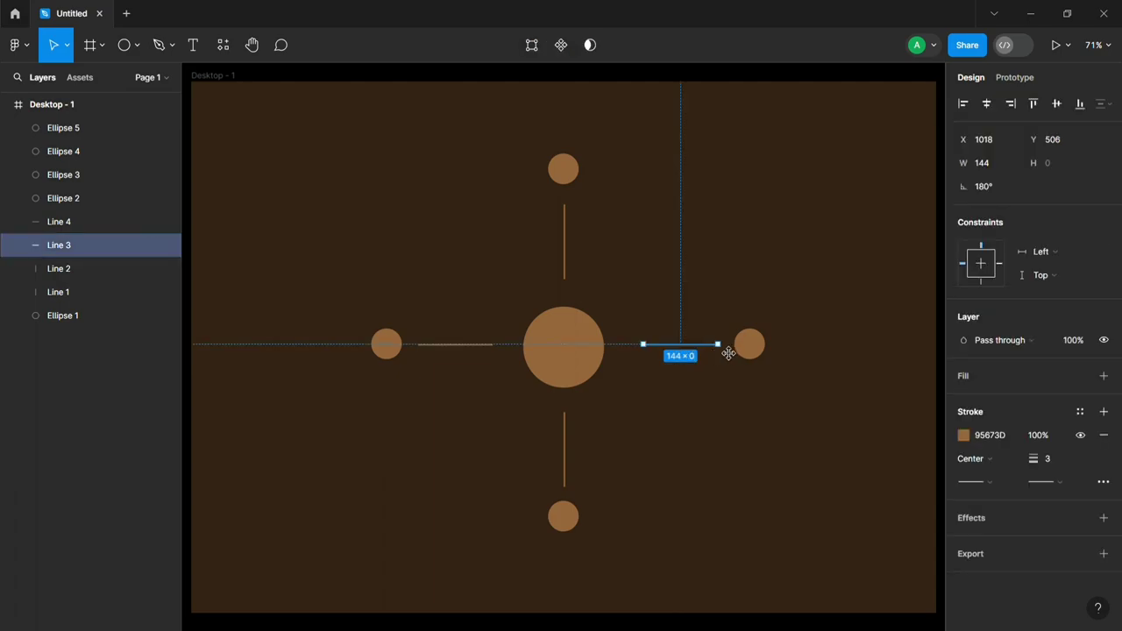
Shorten the right line to 37 px, move its circle in beside it, and select both.
drag(729, 353, 674, 355)
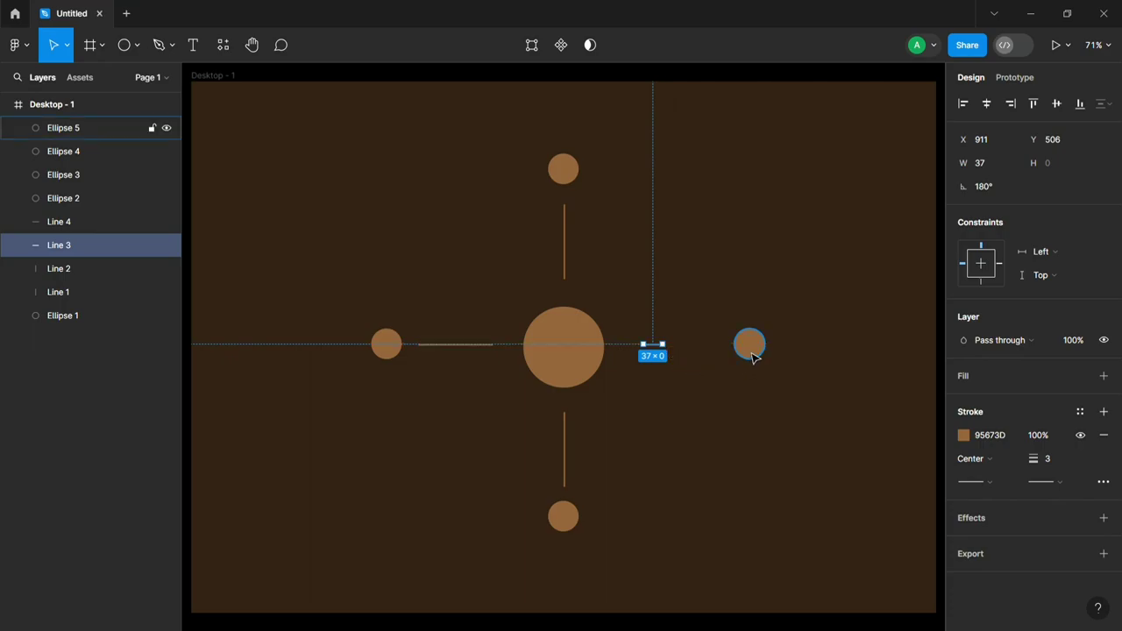
drag(753, 357, 692, 355)
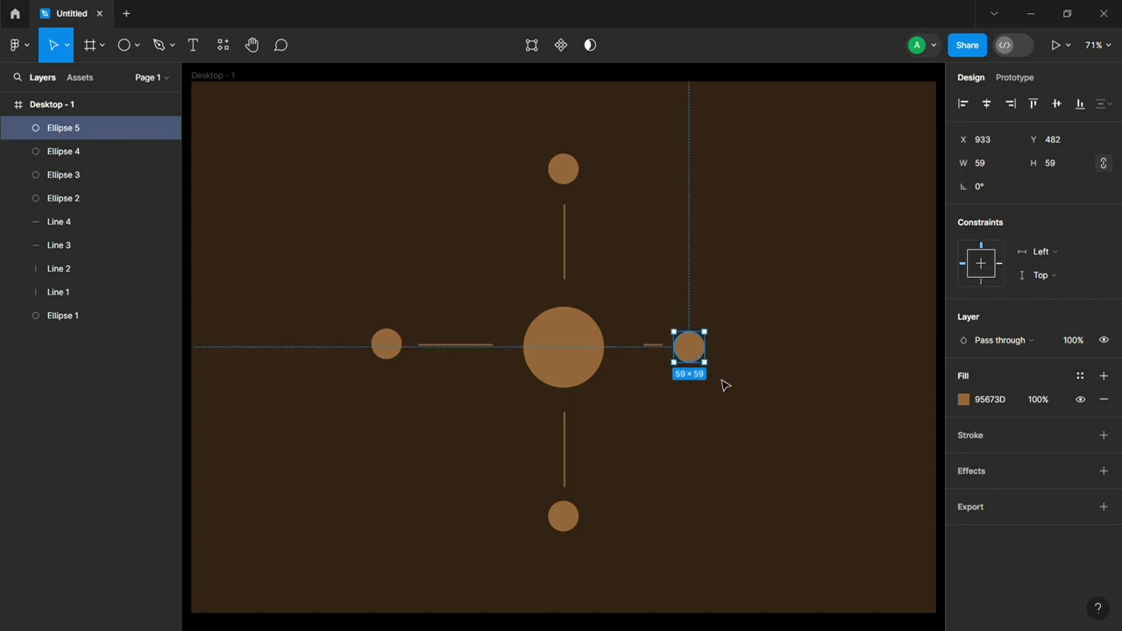
key(ctrl+z)
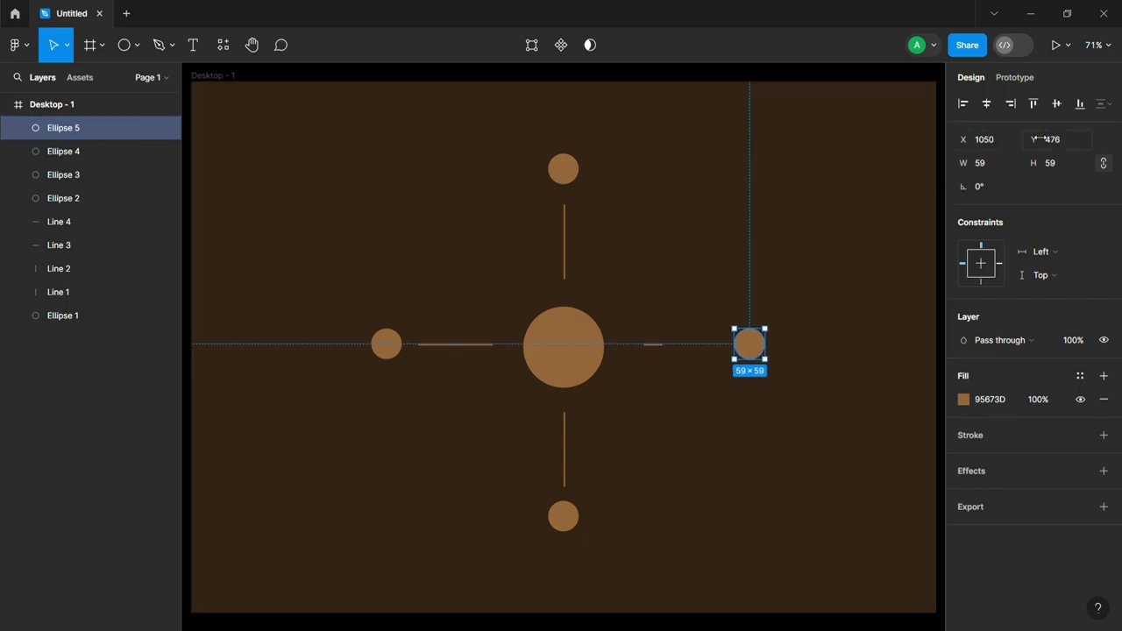
drag(964, 139, 787, 147)
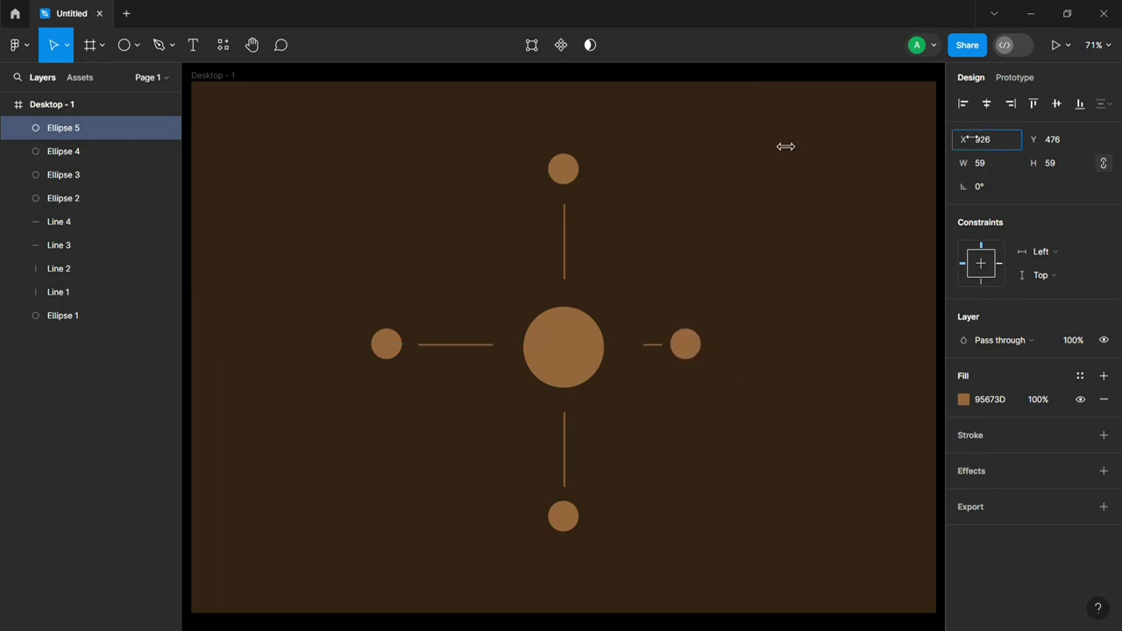
drag(733, 392, 638, 329)
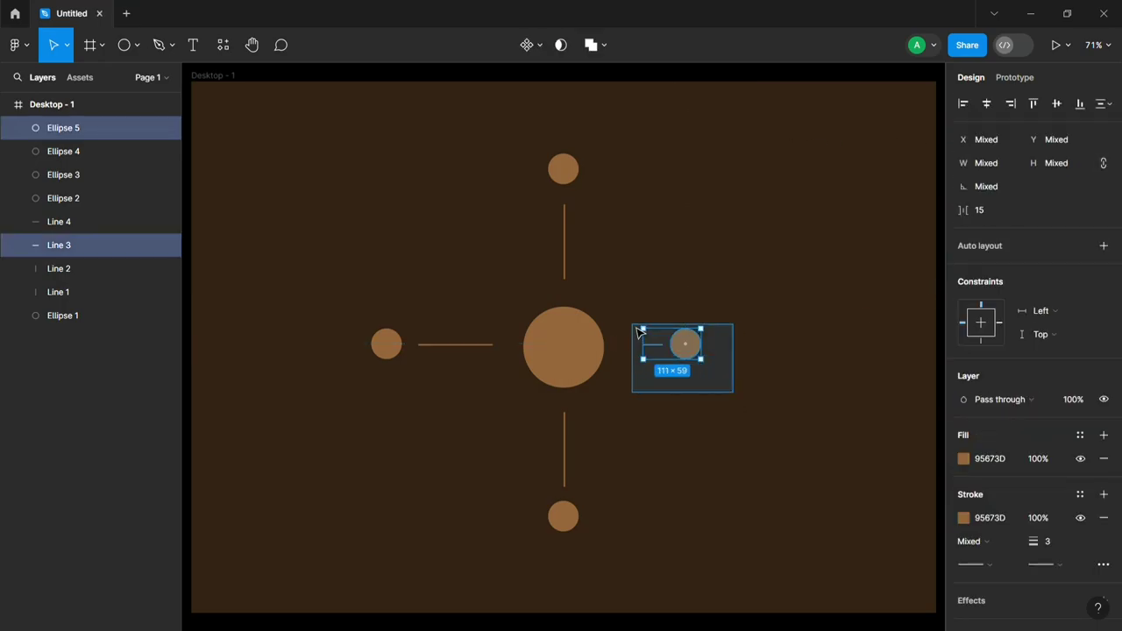
click(1070, 403)
text(0)
Hide the right pair, then shorten the top line, move its circle to Y 247, and set both to 0% opacity.
key(Return)
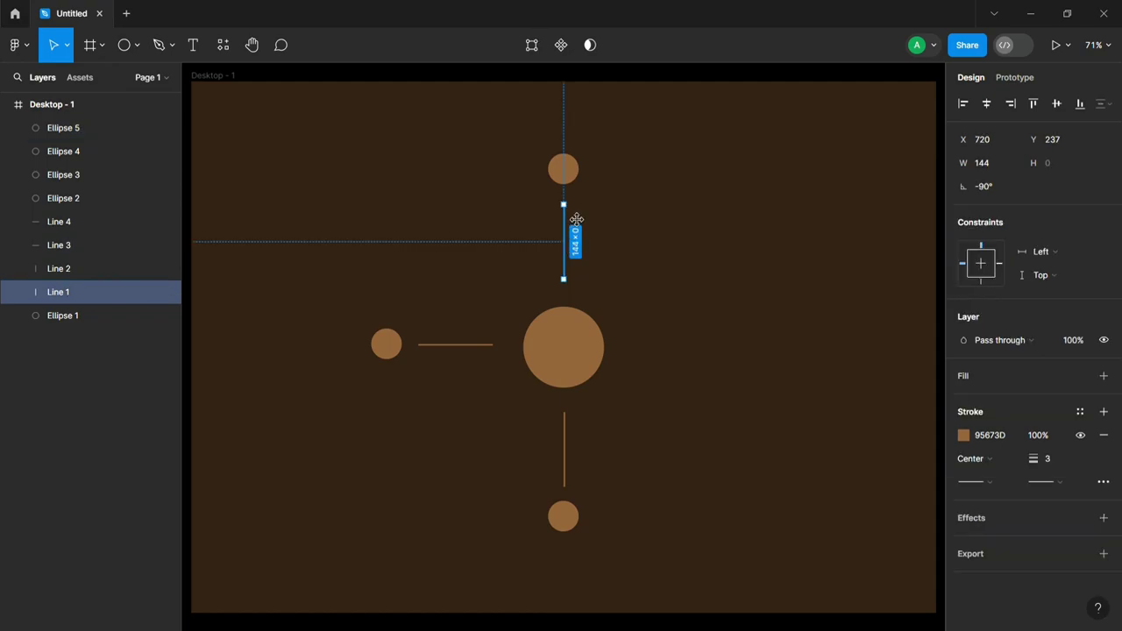
drag(568, 245, 575, 257)
click(572, 169)
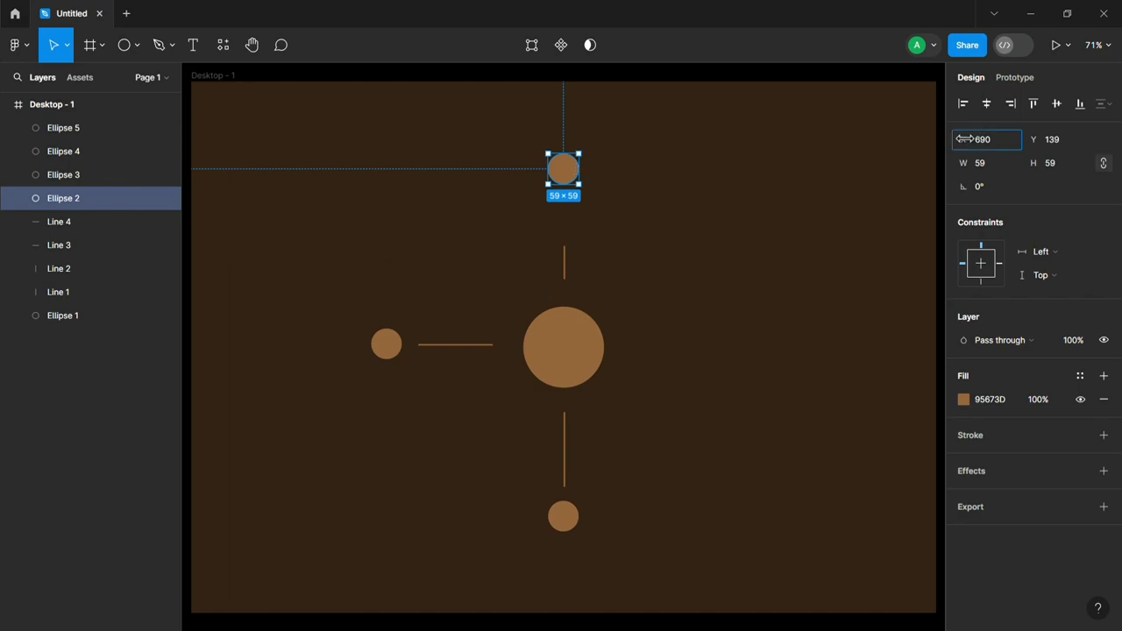
drag(964, 140, 964, 139)
drag(1034, 139, 54, 121)
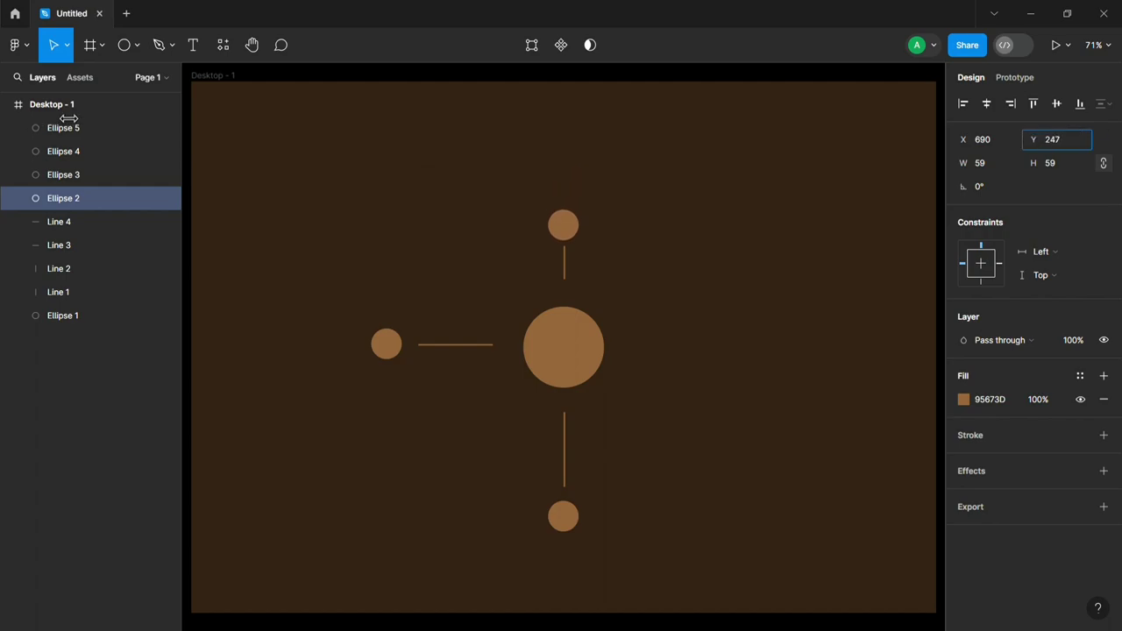
drag(54, 121, 63, 121)
shift+click(564, 268)
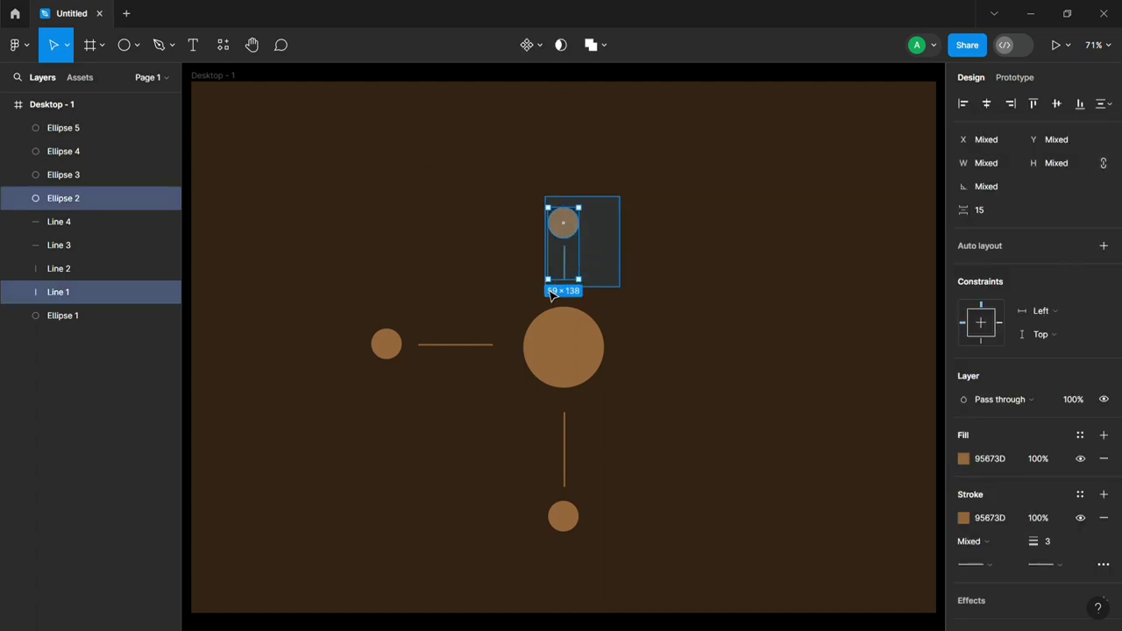
text(0)
key(Return)
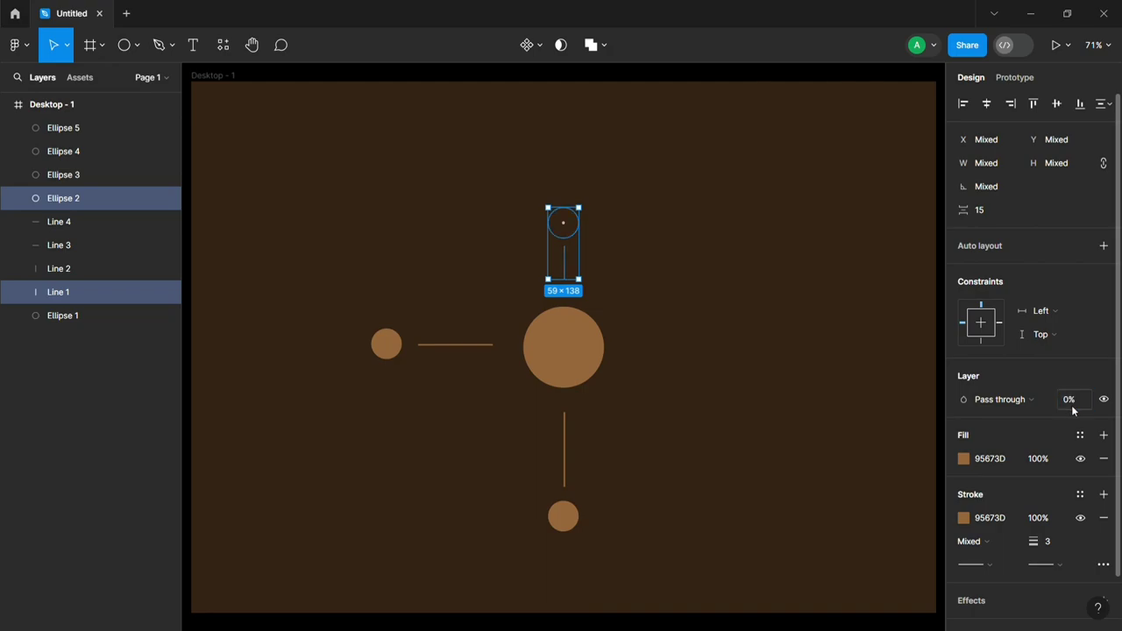
Shorten the bottom line to 57 px, raise its circle to Y 718, and set both to 0% opacity.
click(568, 449)
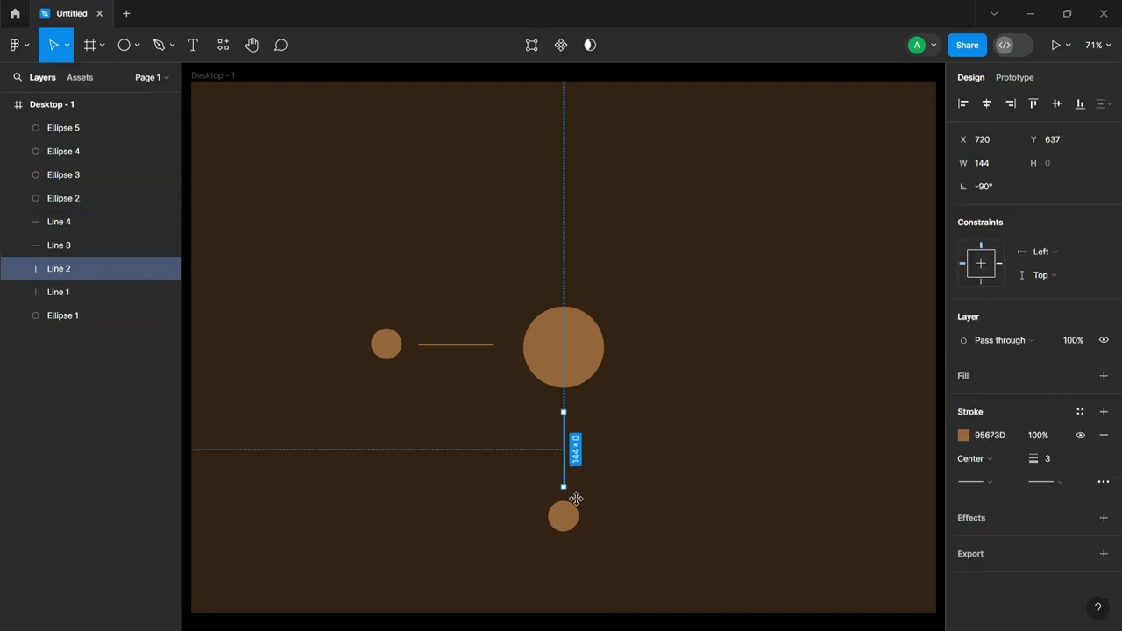
drag(576, 497, 571, 453)
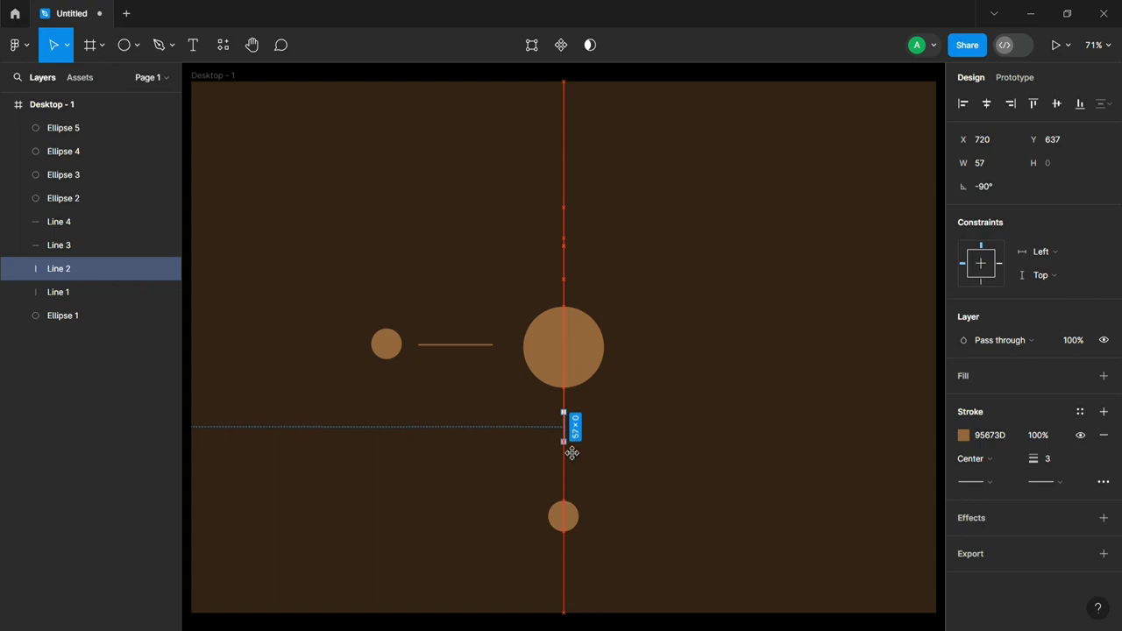
click(566, 516)
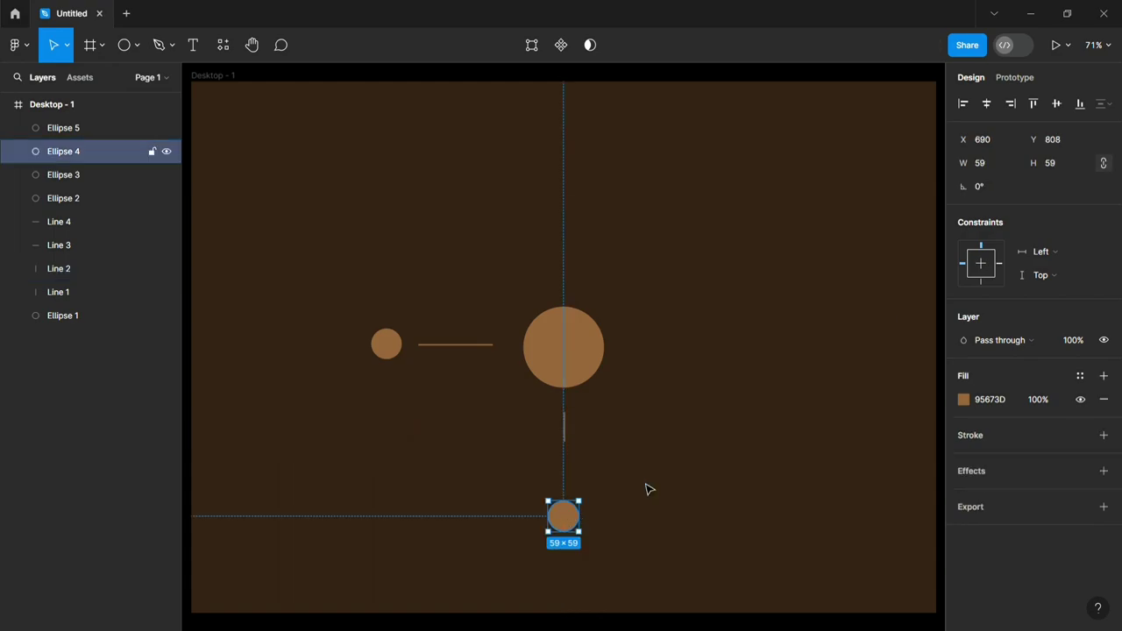
mouse_move(964, 139)
mouse_down()
mouse_move(1024, 131)
mouse_move(904, 157)
mouse_up()
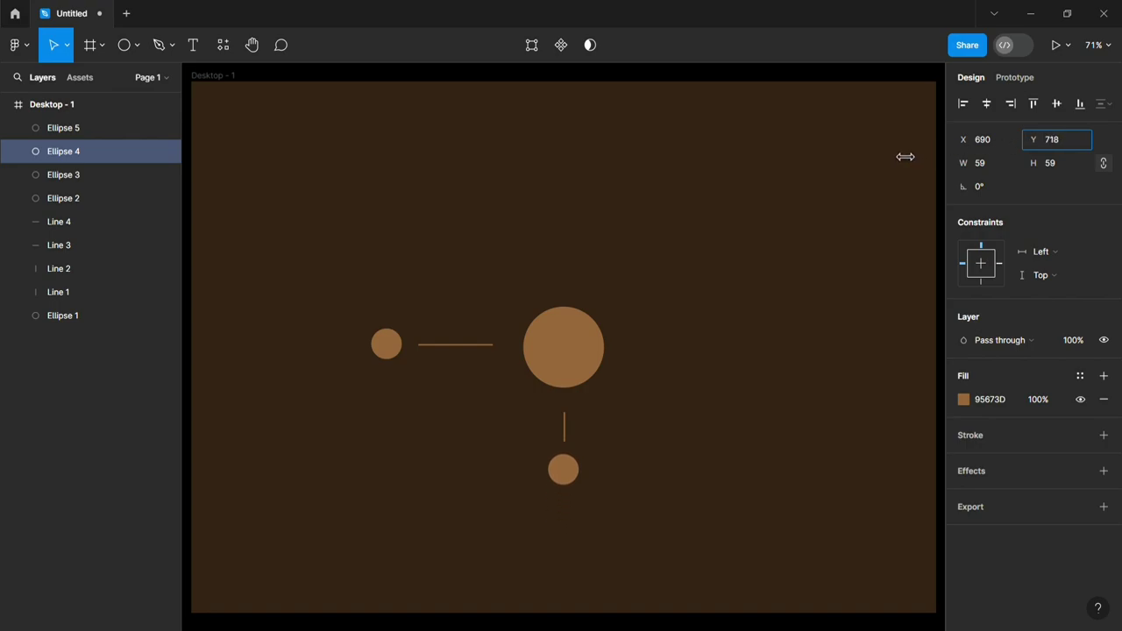
drag(623, 519, 523, 424)
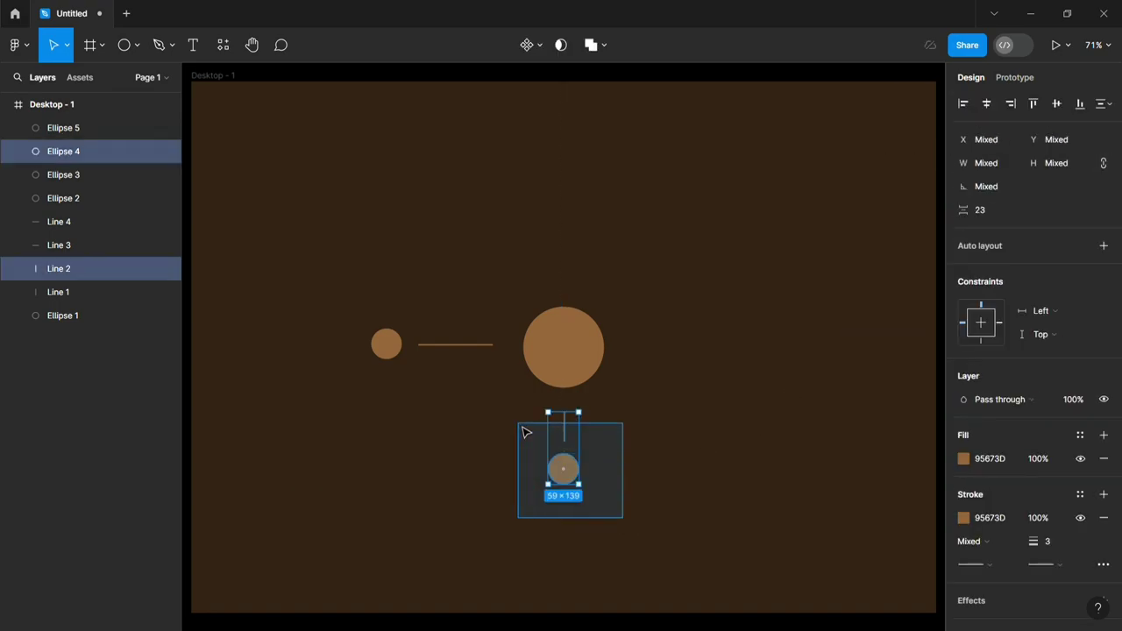
click(1074, 399)
text(0)
key(Return)
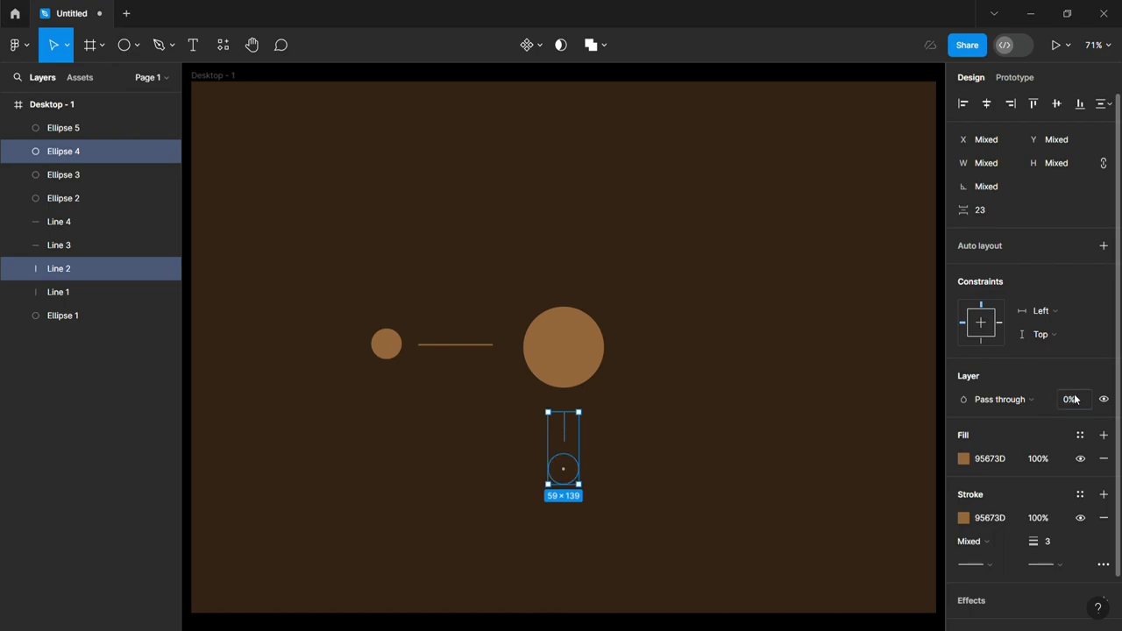
click(436, 362)
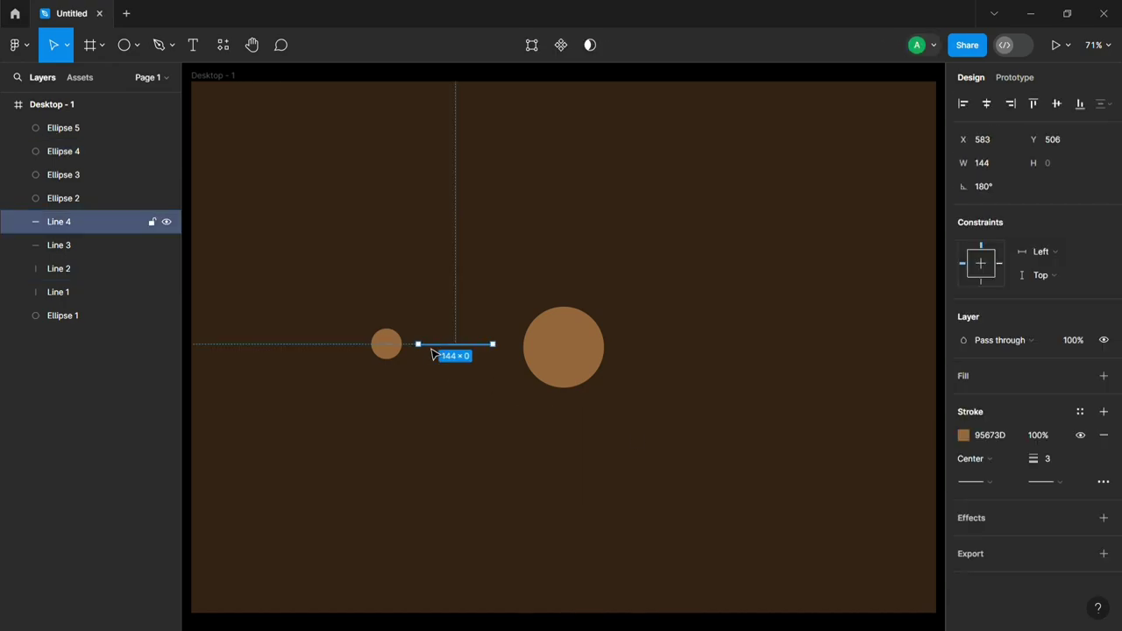
Shorten the left line to 55 px, move its circle to X 468, and set both to 0% opacity.
drag(430, 354, 482, 355)
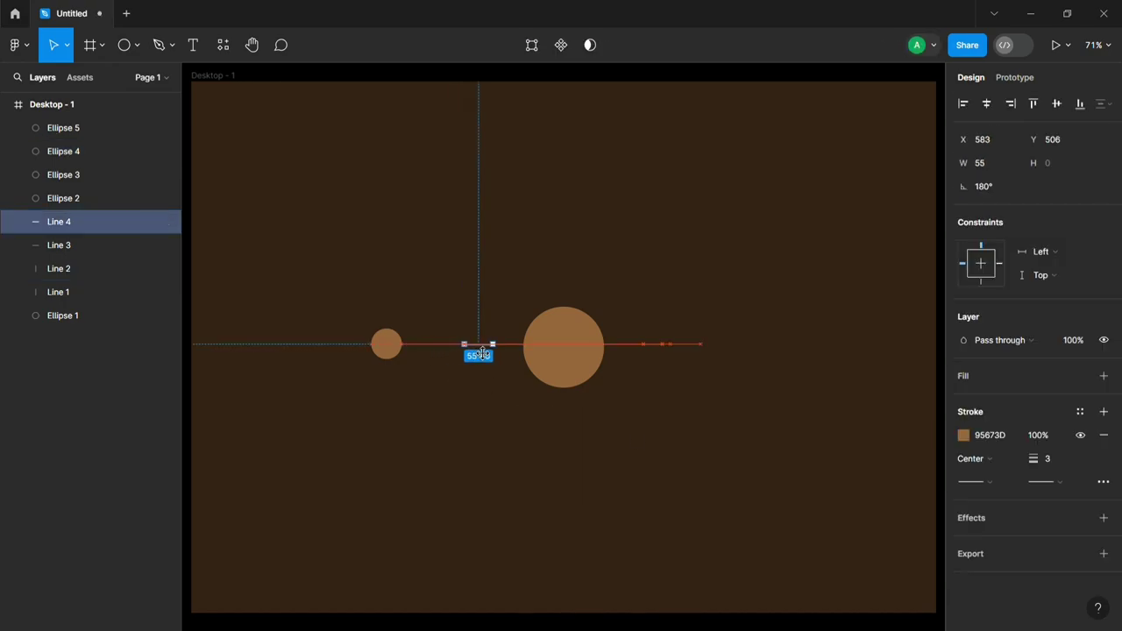
click(417, 376)
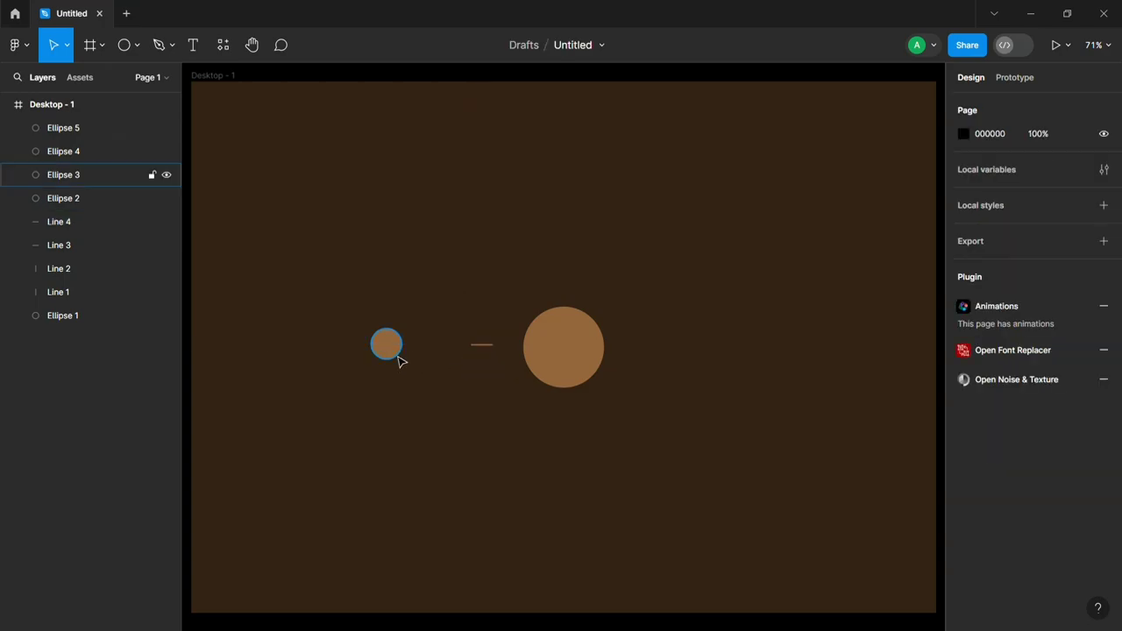
click(388, 349)
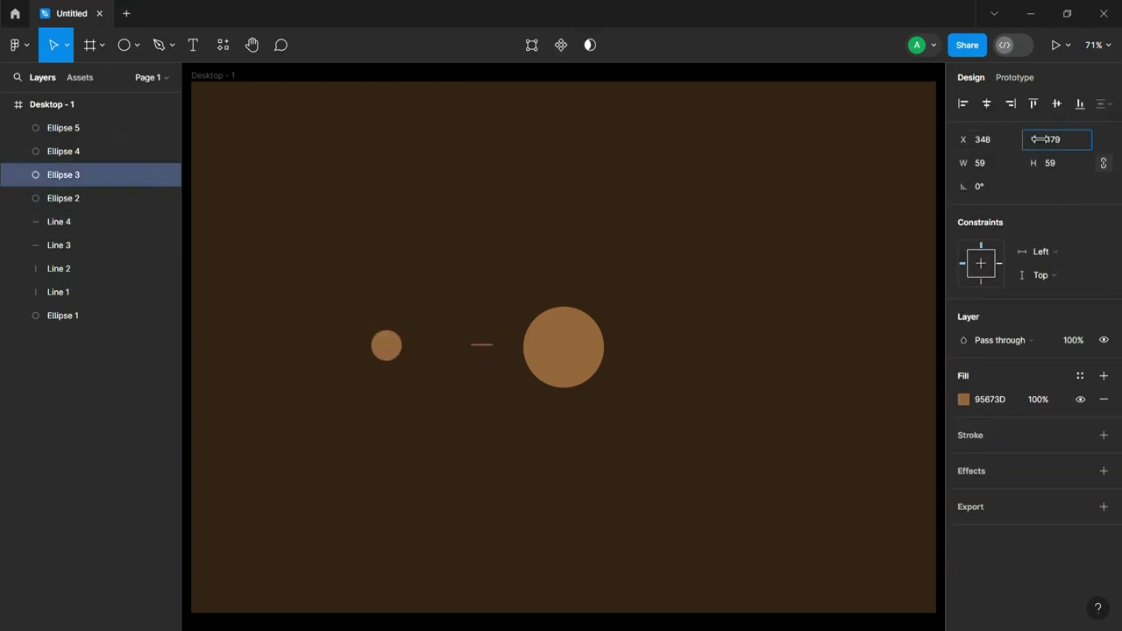
drag(964, 140, 1114, 140)
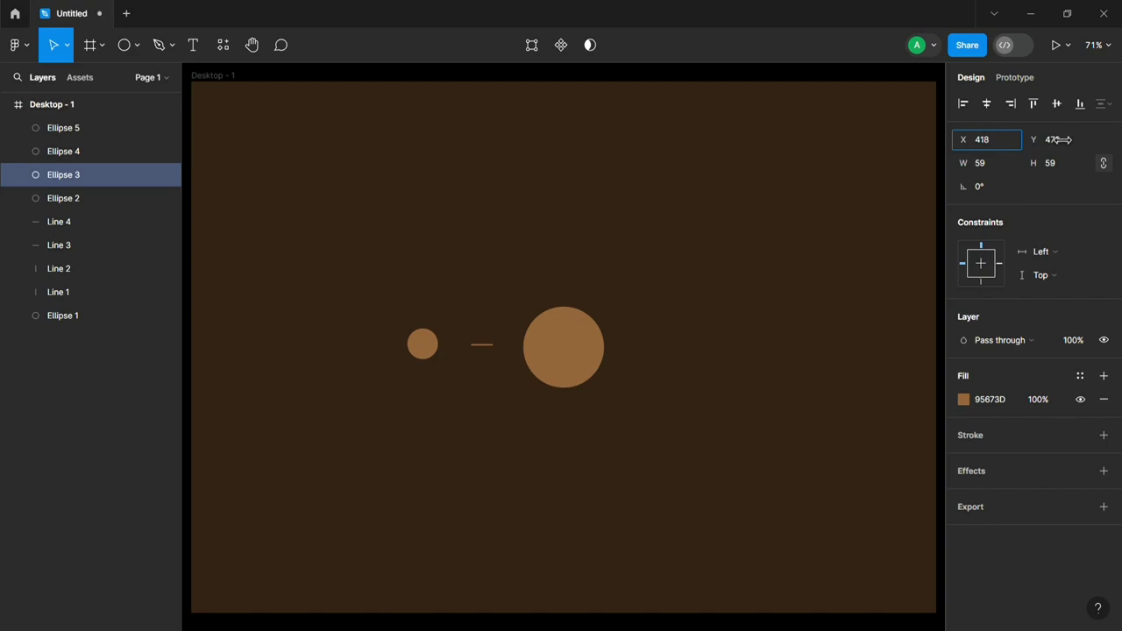
click(513, 404)
drag(499, 383, 419, 322)
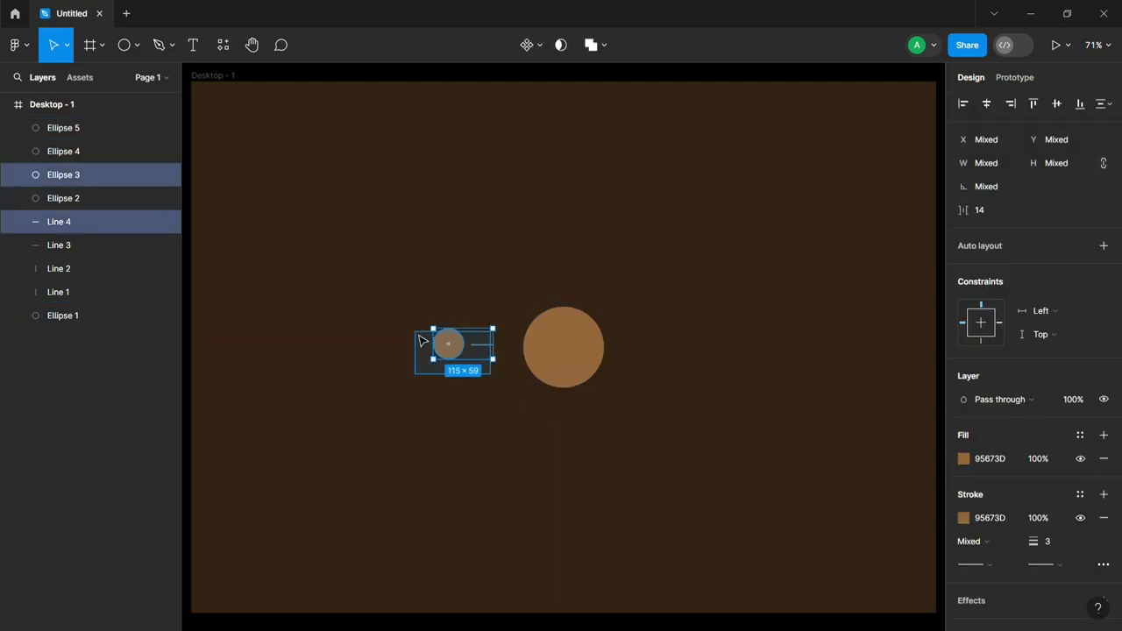
click(1071, 403)
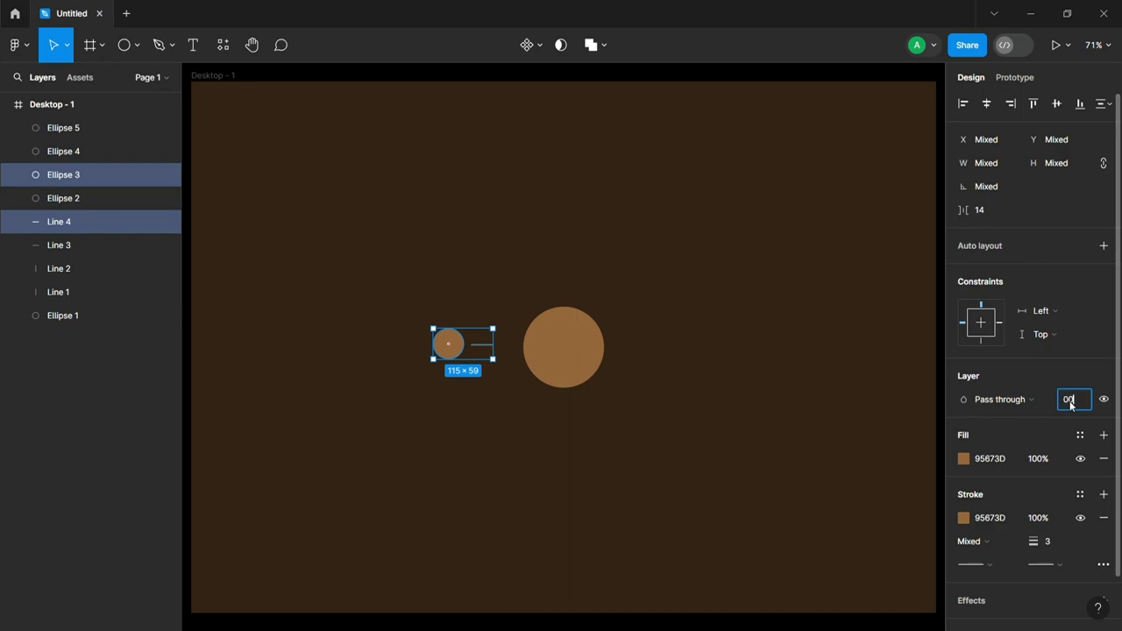
text(0)
key(Return)
Draw the 133×12 rectangle bars and cross them into a plus shape.
click(137, 44)
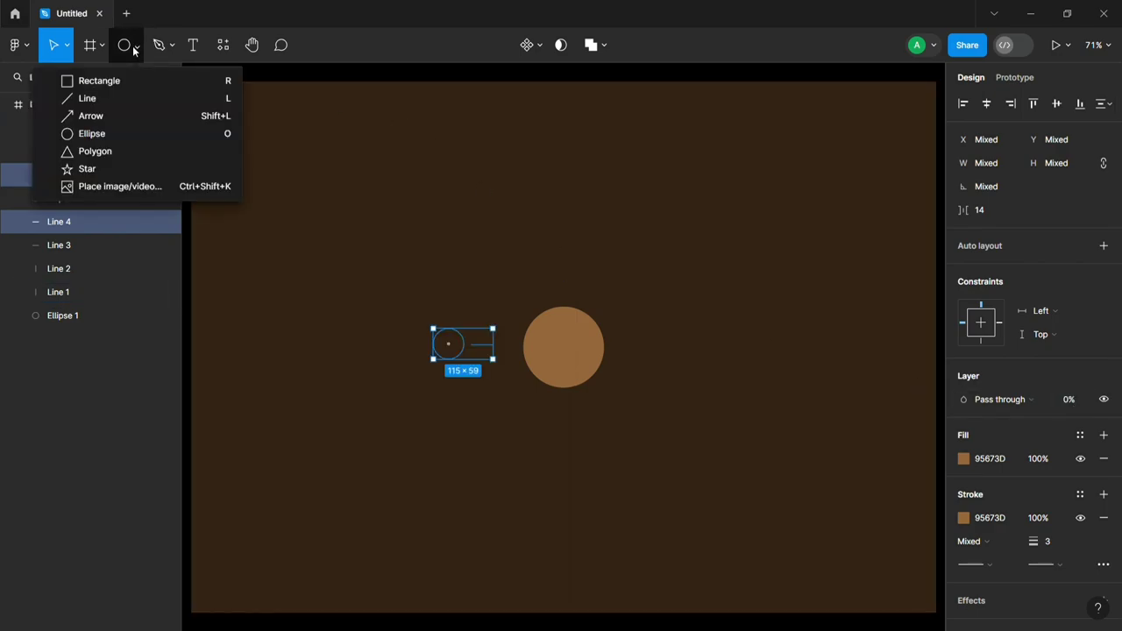
click(121, 81)
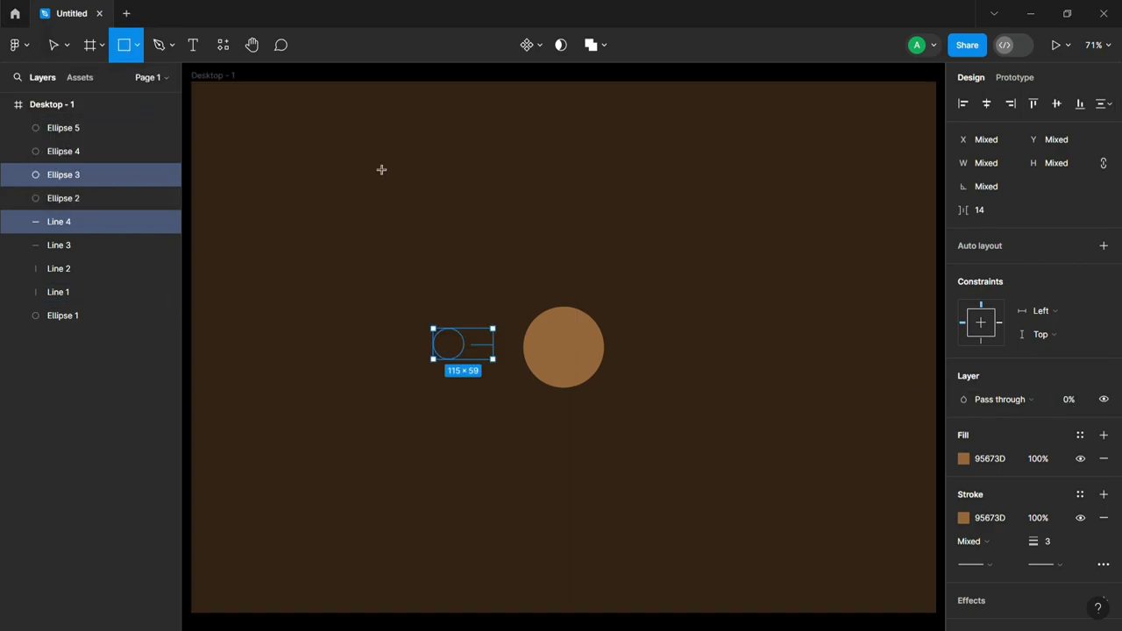
mouse_move(367, 159)
mouse_down()
mouse_move(439, 166)
mouse_move(586, 356)
mouse_up()
mouse_move(417, 178)
mouse_down()
mouse_move(421, 169)
mouse_move(453, 196)
mouse_move(426, 204)
mouse_move(444, 239)
mouse_move(402, 251)
mouse_up()
key(ctrl+z)
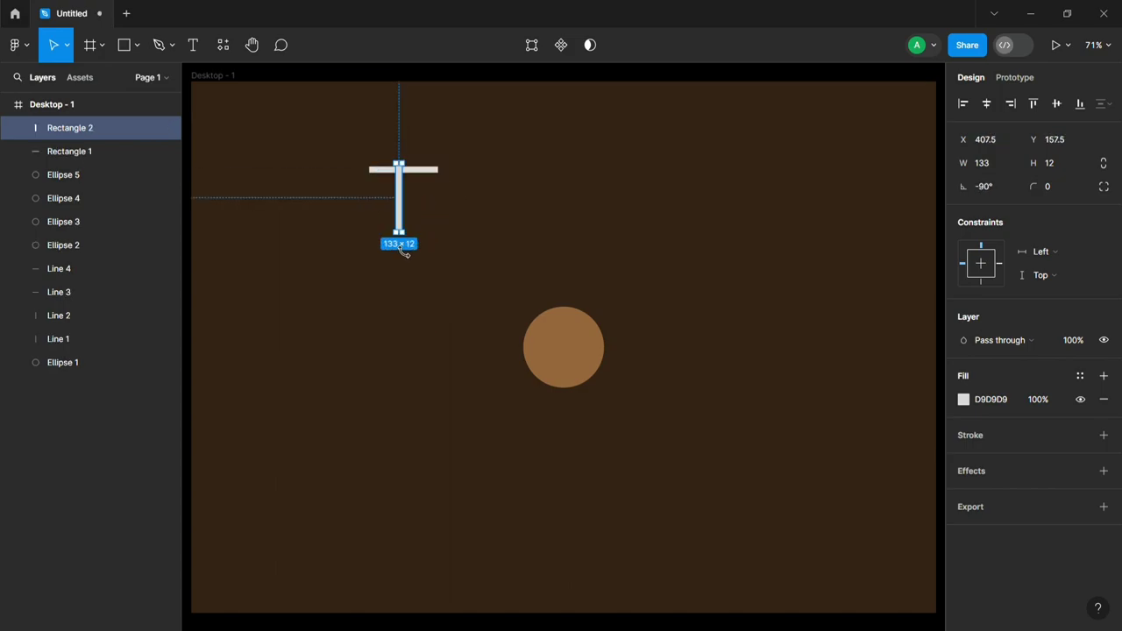
drag(401, 210, 405, 179)
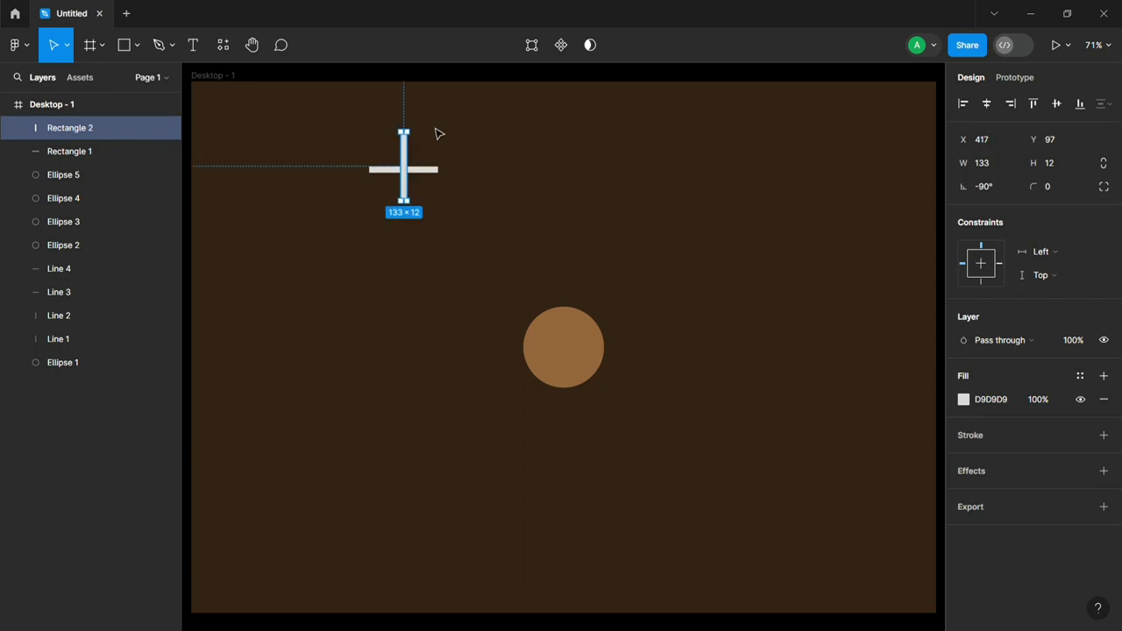
drag(438, 132, 393, 201)
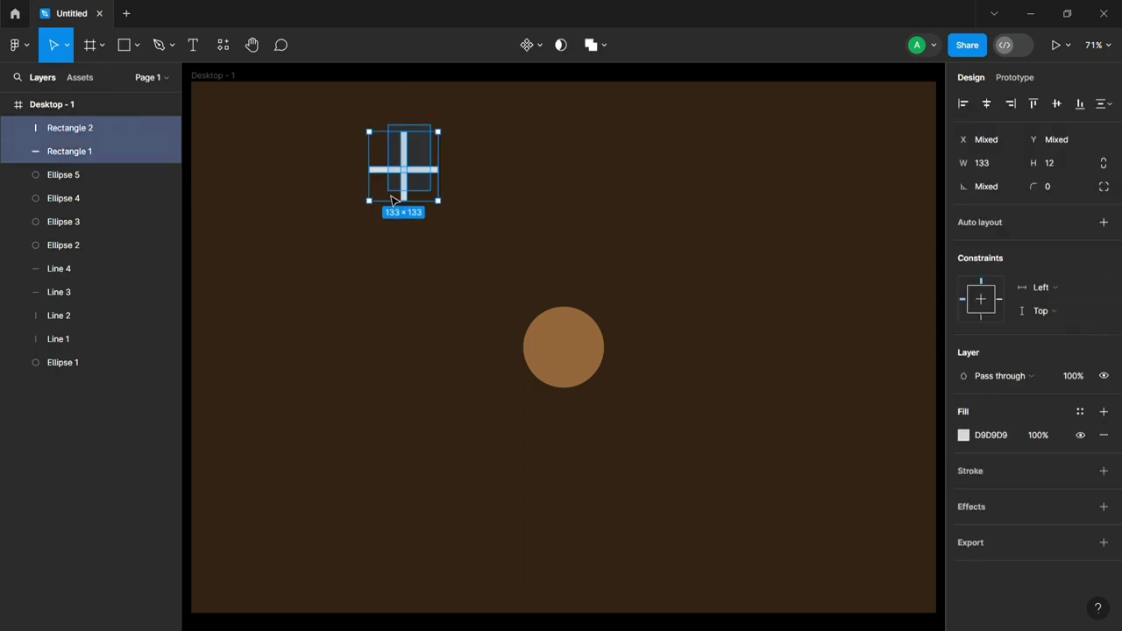
Align the bars' vertical centres, move the plus onto the circle, and group them as Group 1.
click(1056, 103)
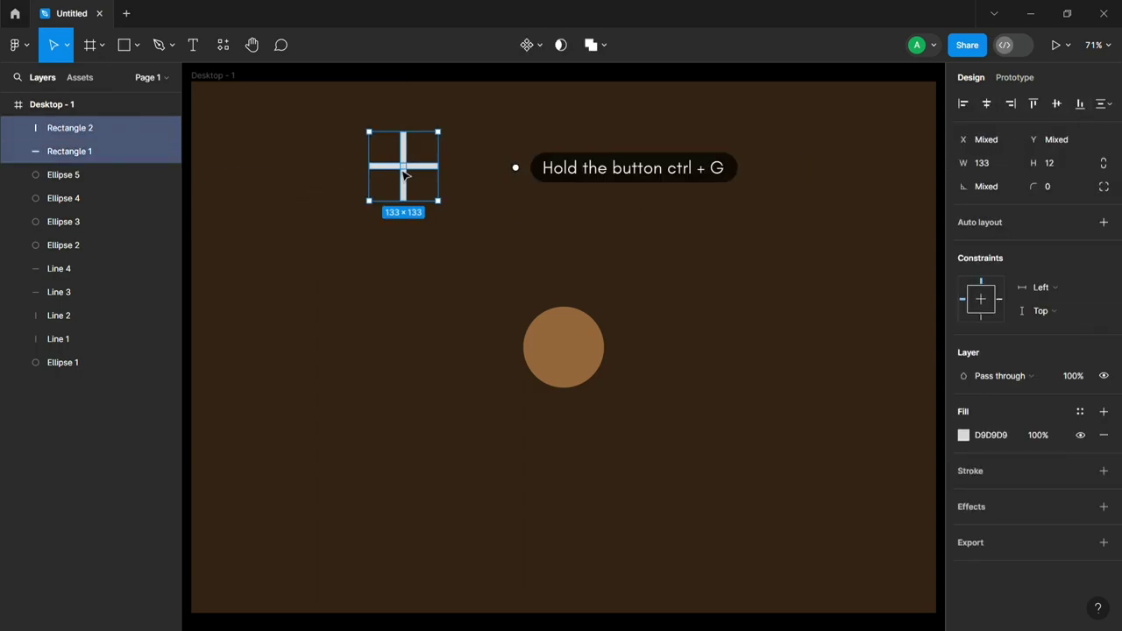
drag(409, 176, 567, 356)
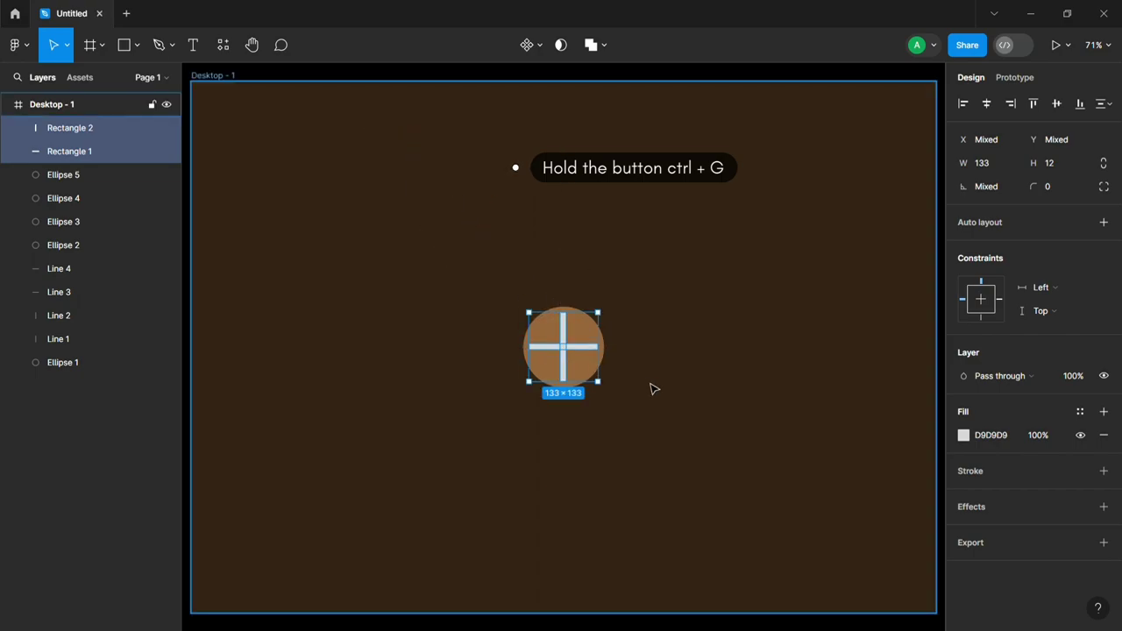
key(ctrl+g)
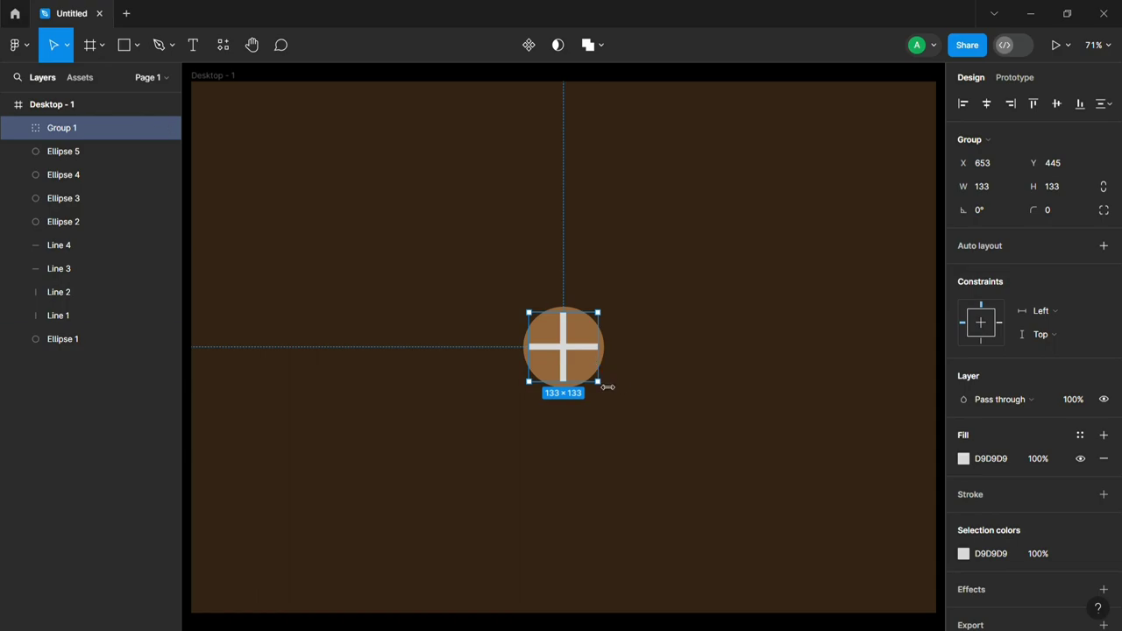
Align Group 1's plus to the horizontal and vertical centres of the brown Ellipse 1.
click(582, 367)
drag(590, 410, 542, 382)
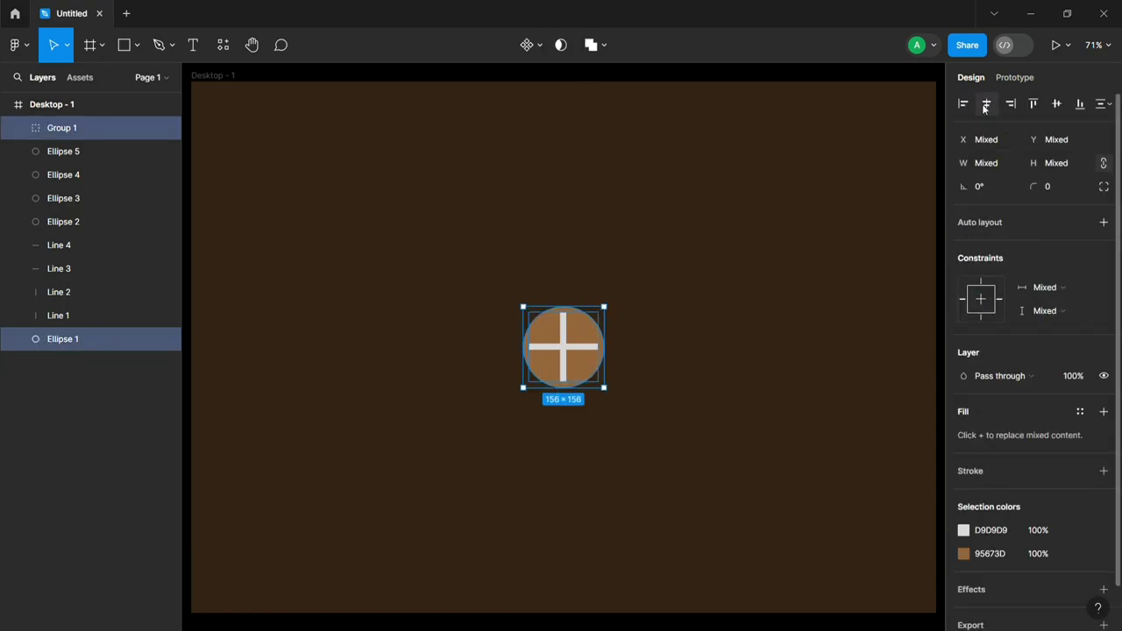
click(1048, 108)
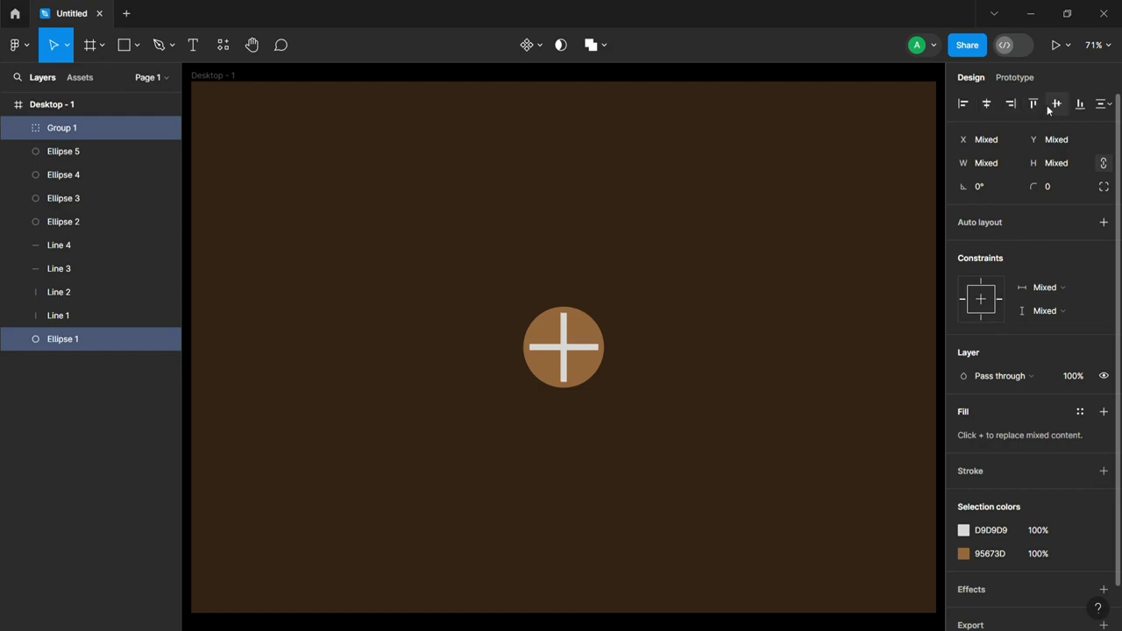
click(733, 464)
scroll(693, 458, down, 2)
scroll(694, 458, down, 2)
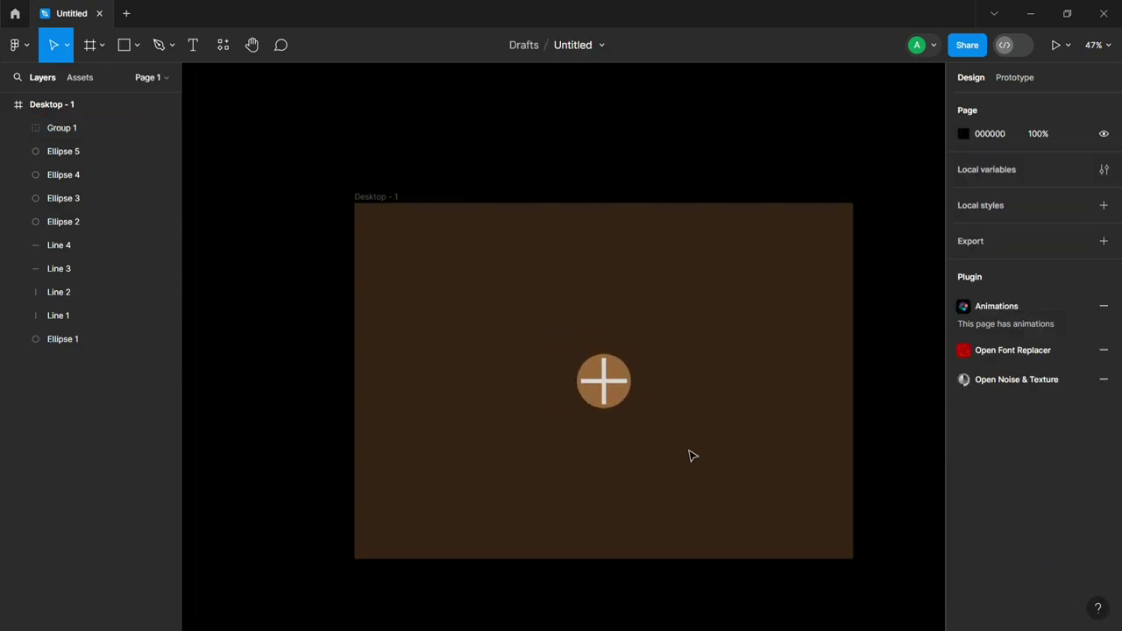
Duplicate Desktop - 1 as Desktop - 2 on its right and zoom into the copy.
click(88, 105)
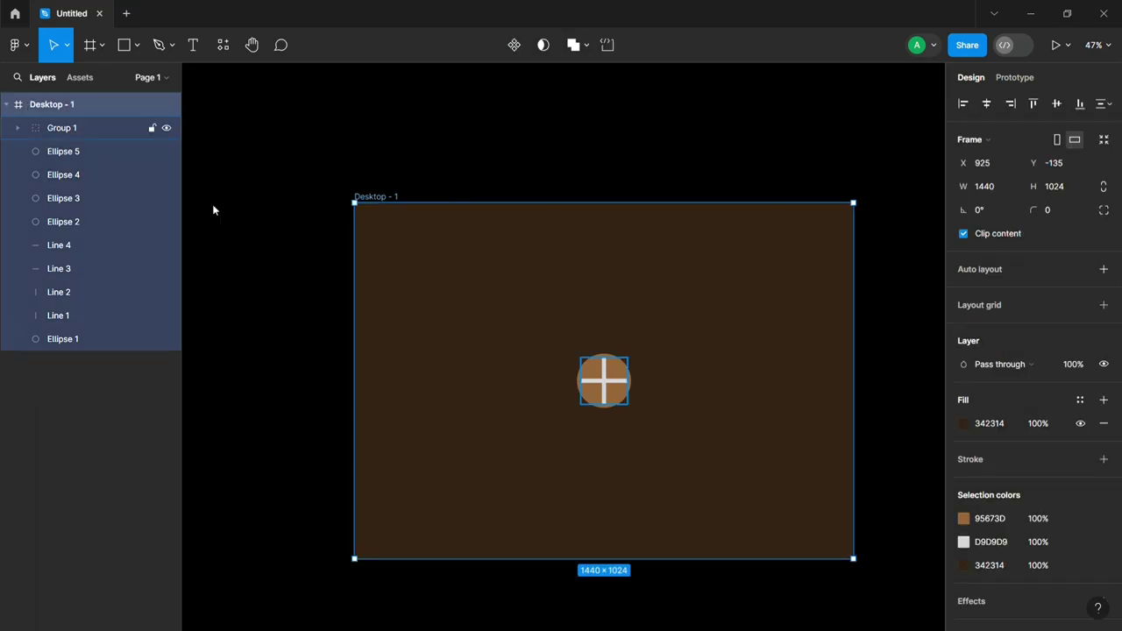
mouse_move(625, 423)
mouse_down()
mouse_move(485, 398)
mouse_move(438, 370)
mouse_move(951, 357)
mouse_move(727, 377)
mouse_up()
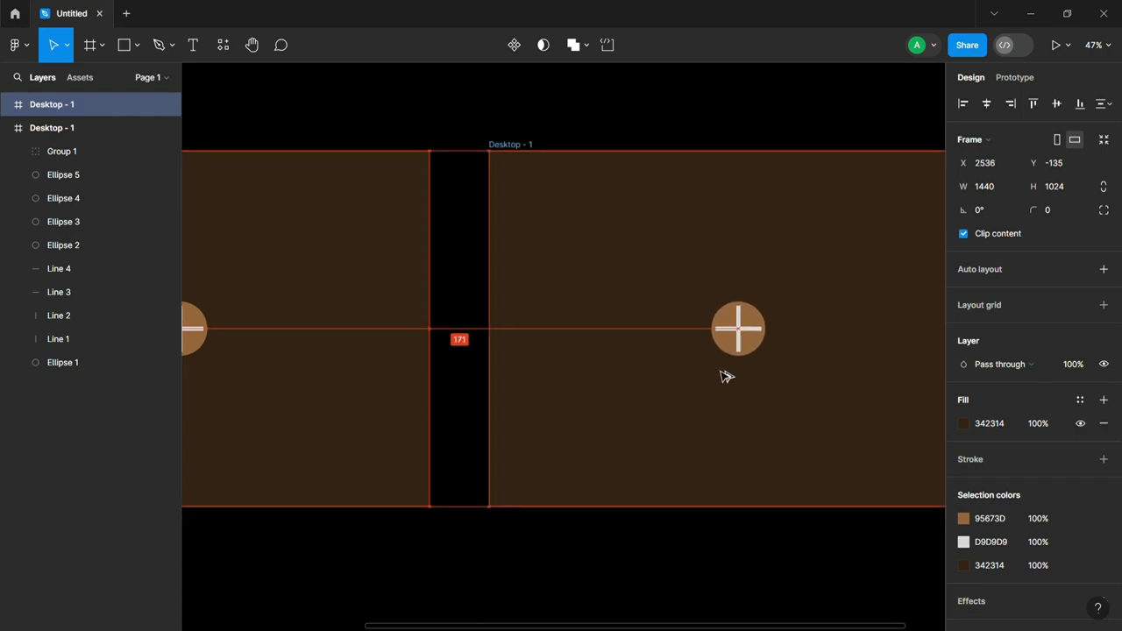
click(779, 552)
drag(839, 459, 654, 453)
scroll(529, 320, up, 4)
scroll(533, 342, up, 1)
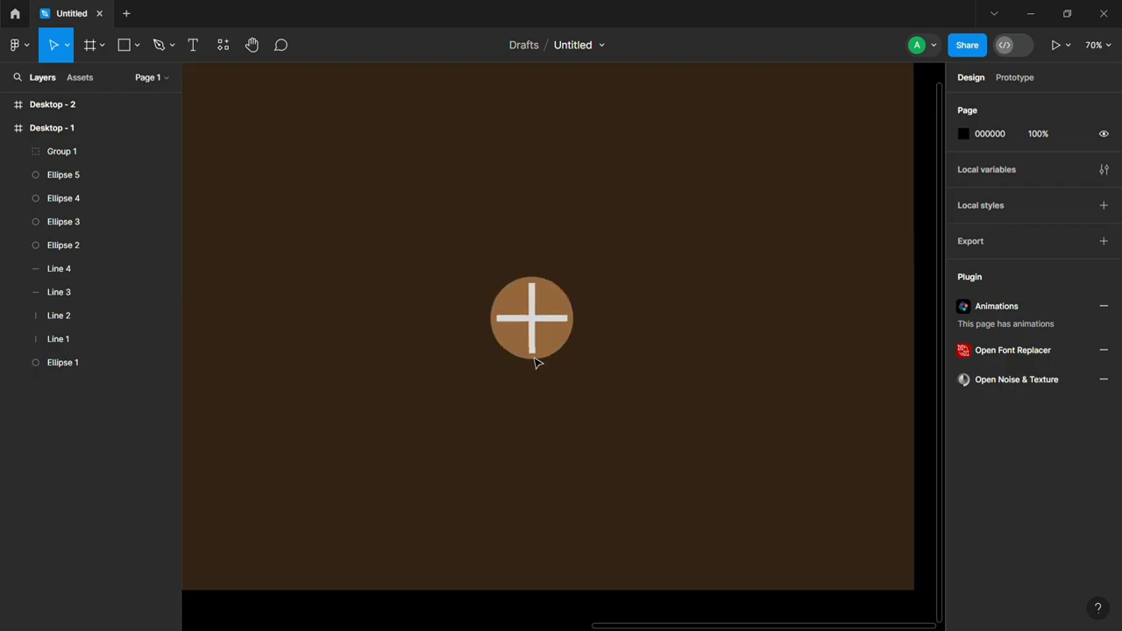
scroll(538, 363, up, 2)
drag(561, 406, 487, 433)
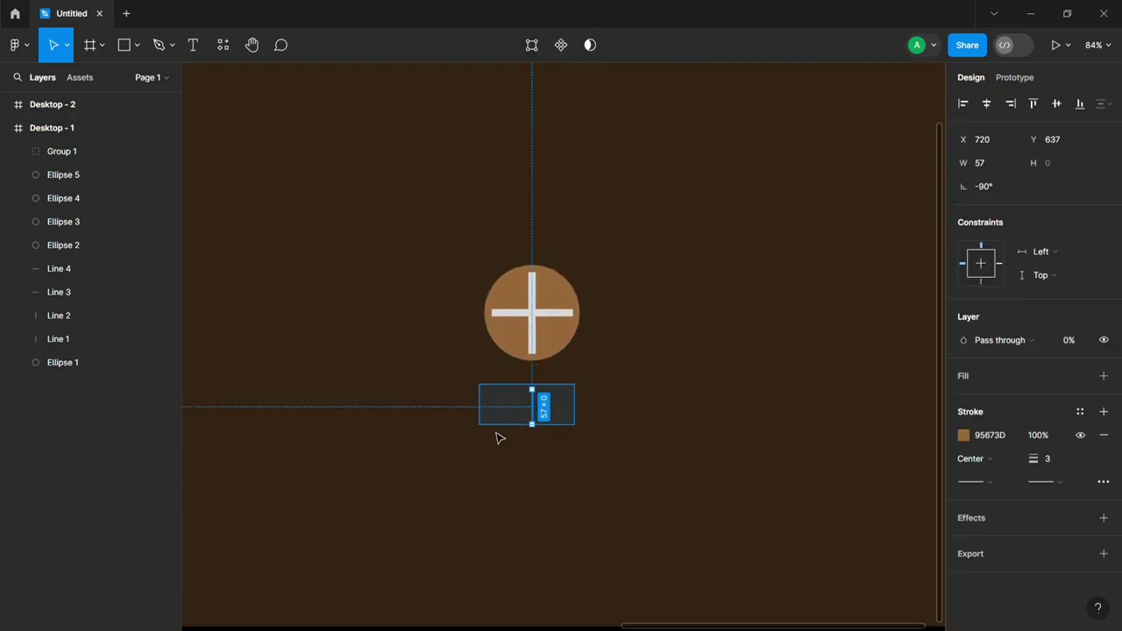
Move the bottom circle, Ellipse 4, further down and set its layer opacity to 100%.
click(511, 443)
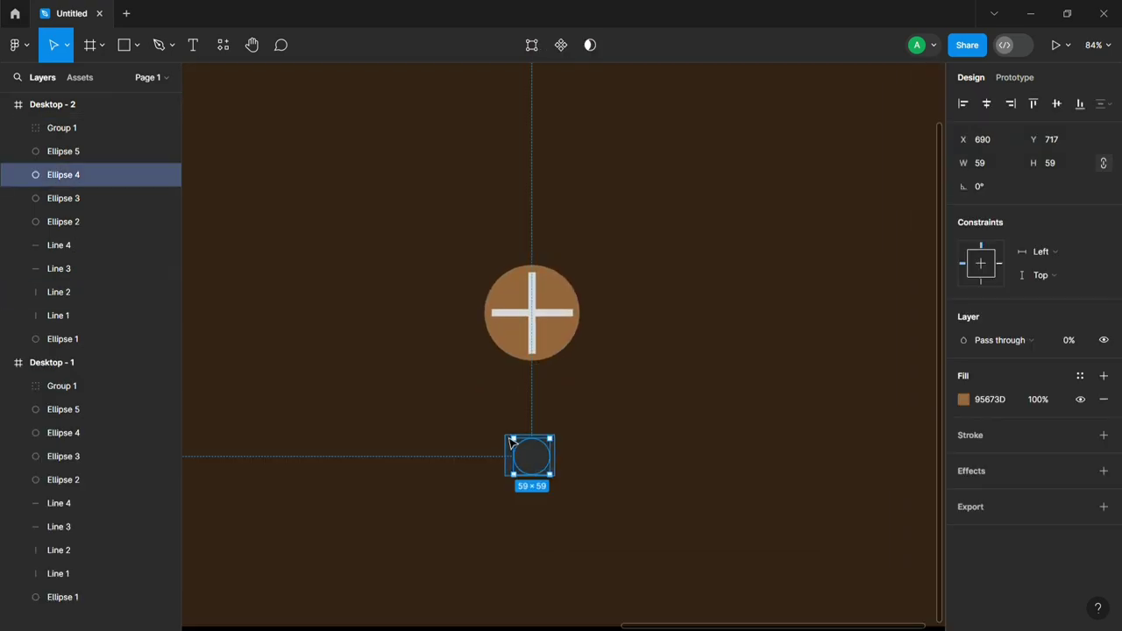
click(583, 455)
click(530, 447)
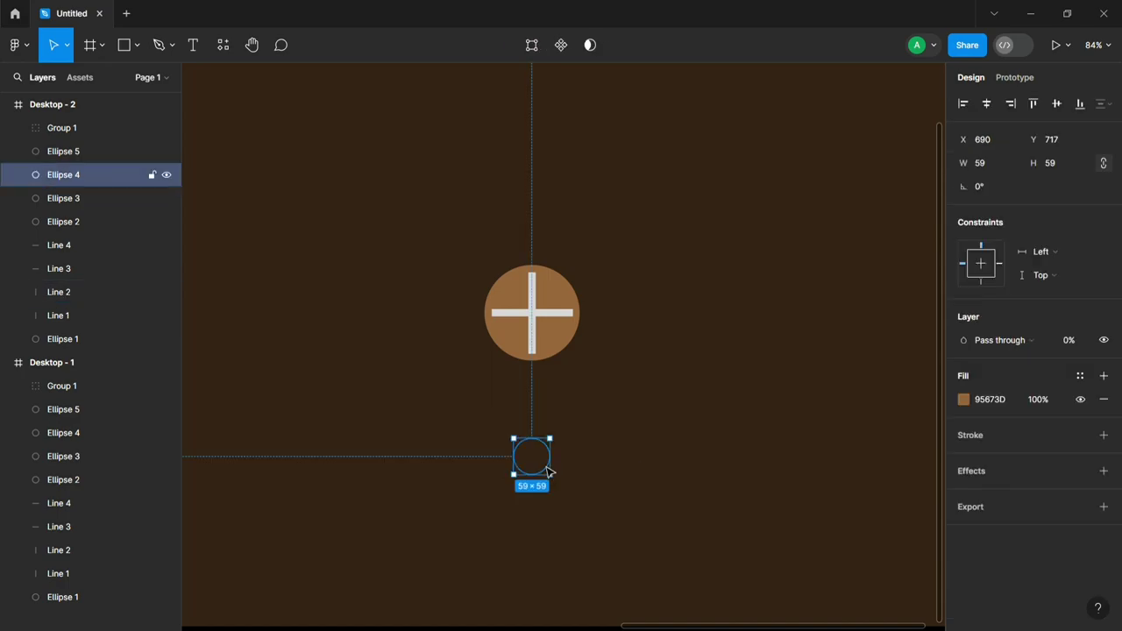
drag(974, 143, 980, 141)
drag(538, 465, 537, 508)
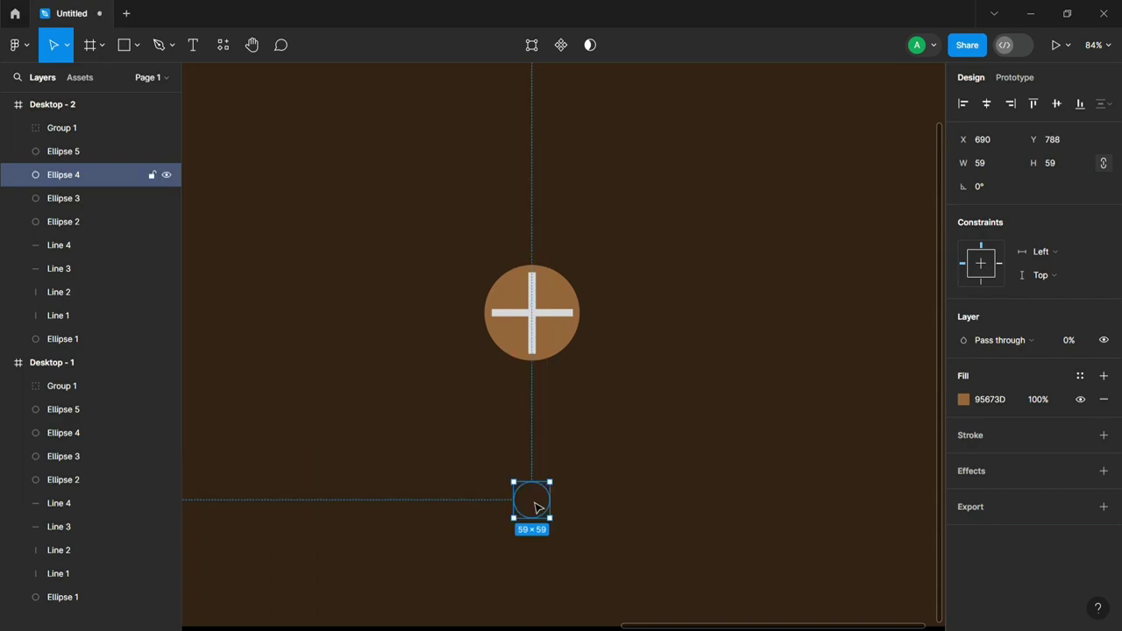
click(1031, 403)
click(1076, 342)
text(100)
key(Return)
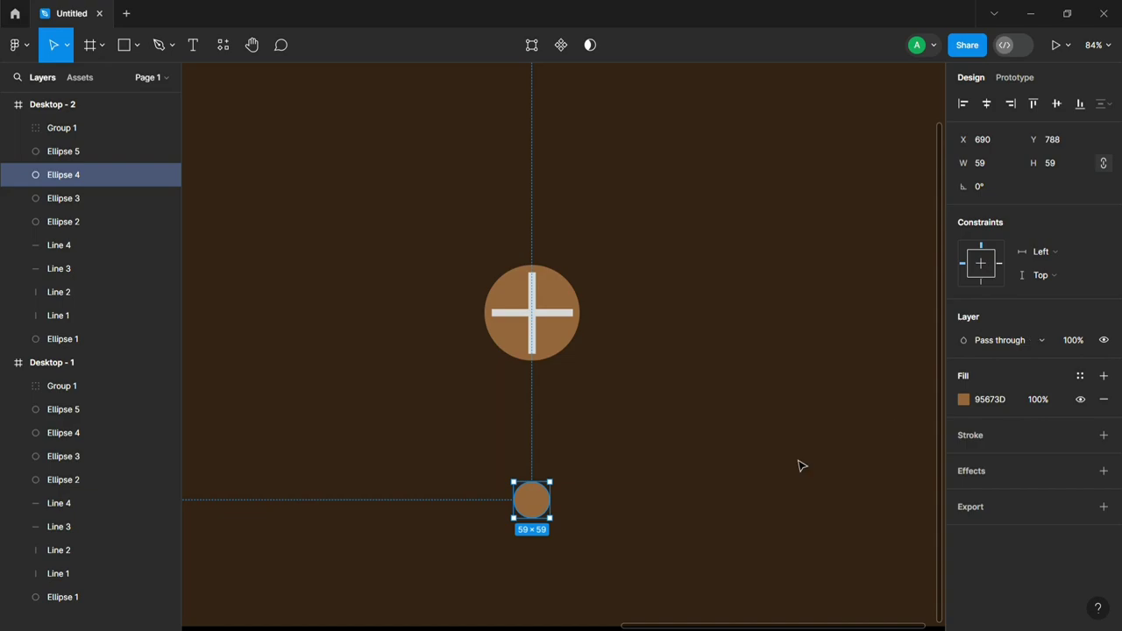
click(546, 427)
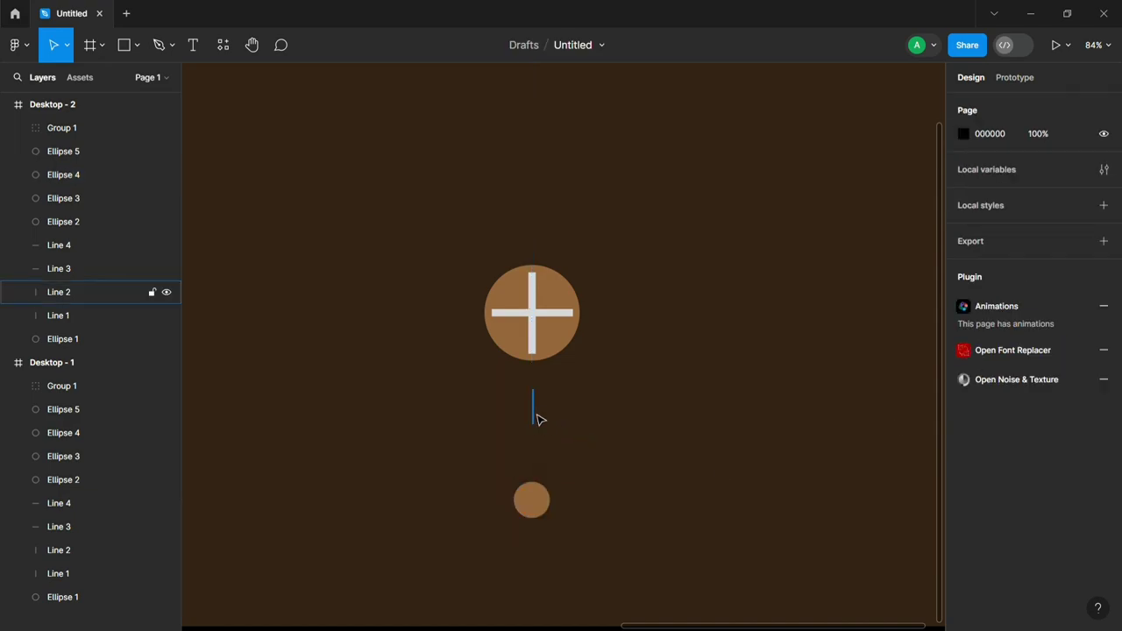
Lengthen the lower vertical line to 120 and make it 100% opaque.
click(532, 418)
drag(543, 437, 544, 474)
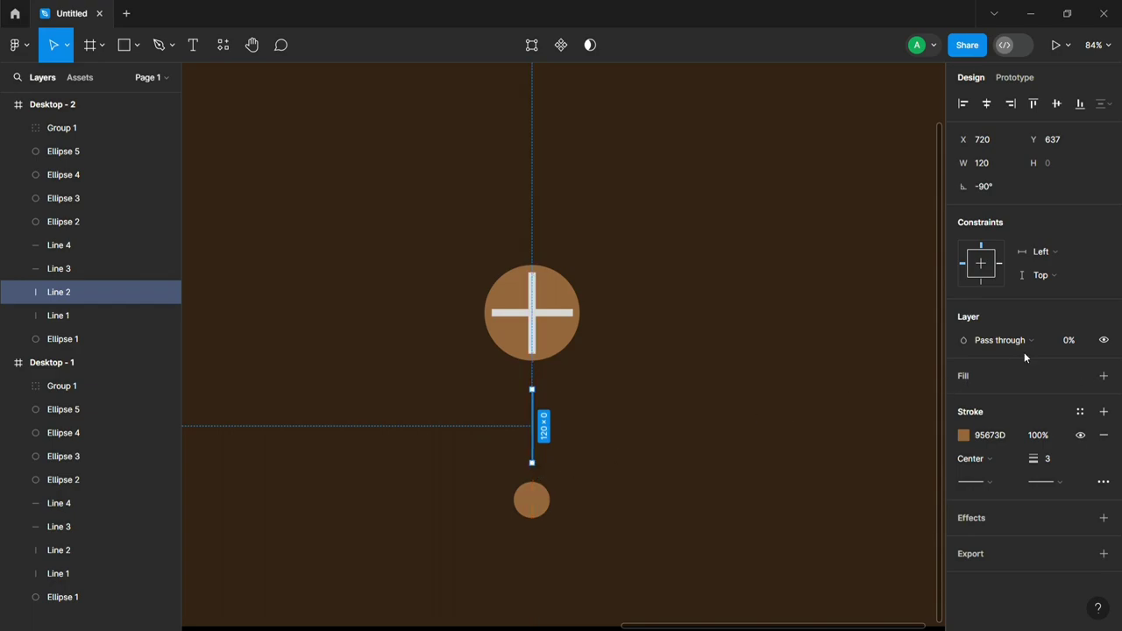
click(1069, 342)
text(0)
key(Return)
click(626, 334)
Move Ellipse 5 further right and stretch the right line to 115, both at 100% opacity.
mouse_move(689, 291)
mouse_down()
mouse_move(631, 354)
mouse_move(666, 355)
mouse_up()
drag(674, 317, 758, 319)
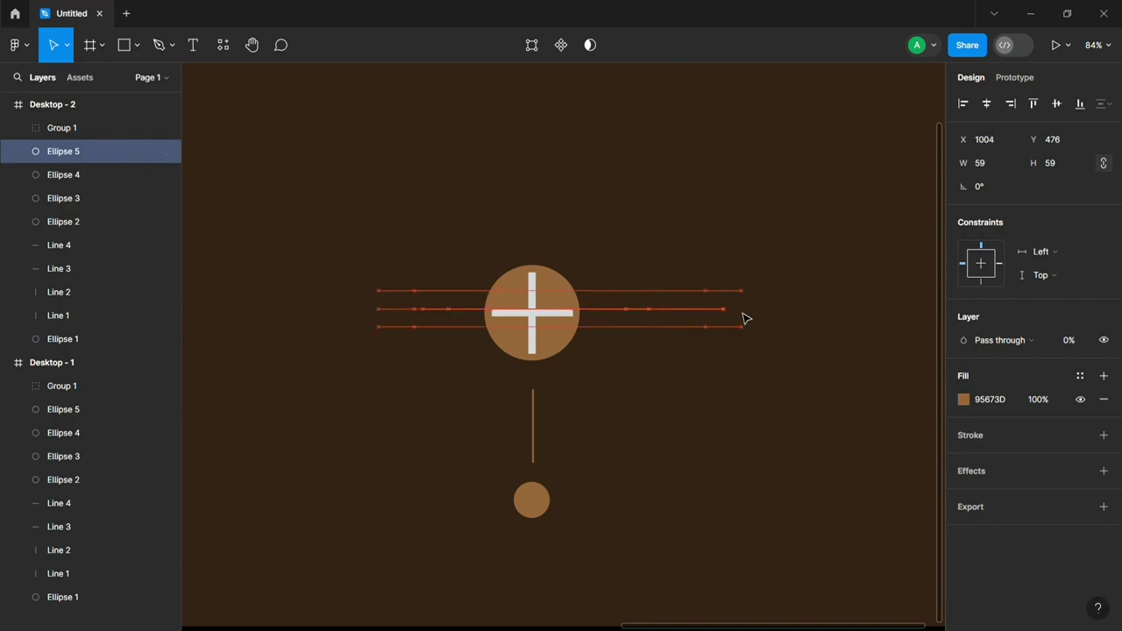
click(1069, 340)
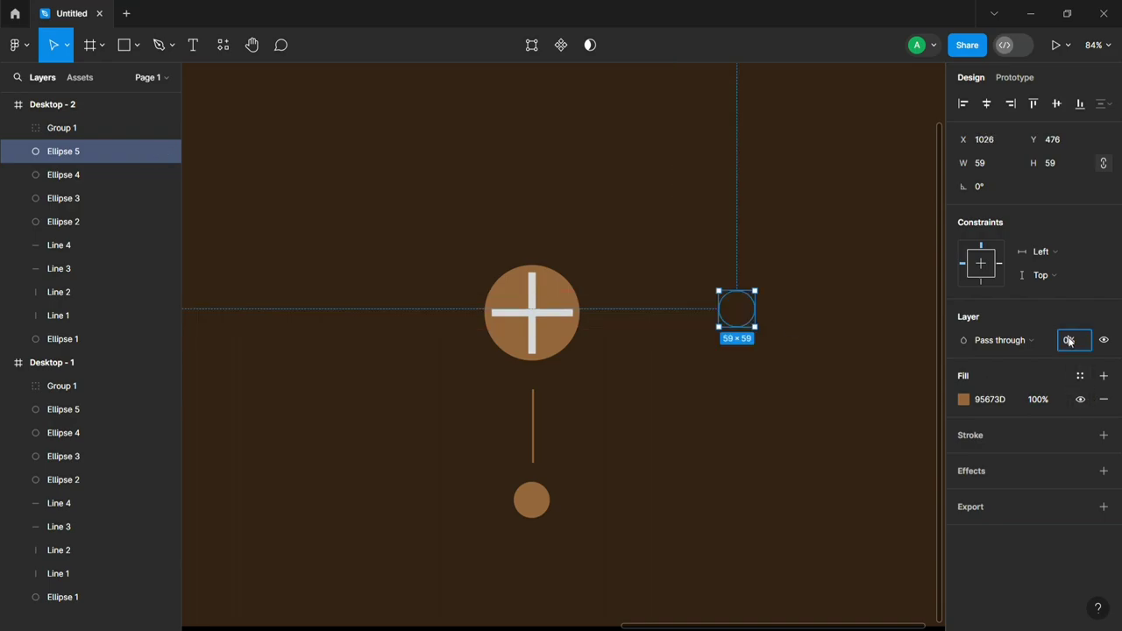
text(100)
key(Return)
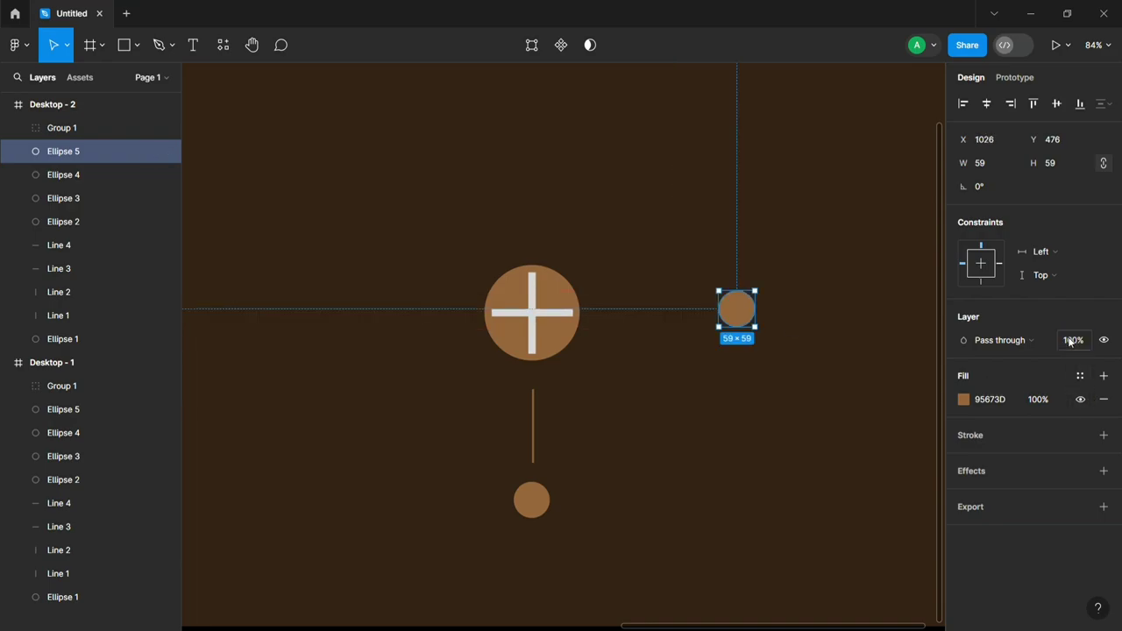
click(670, 313)
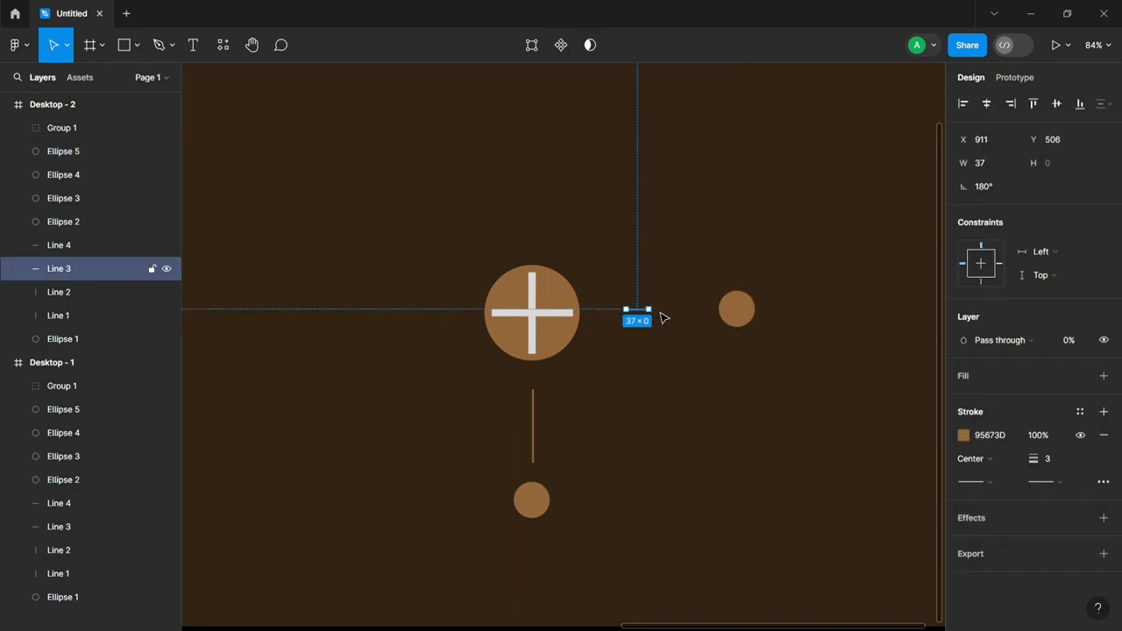
drag(666, 320, 707, 320)
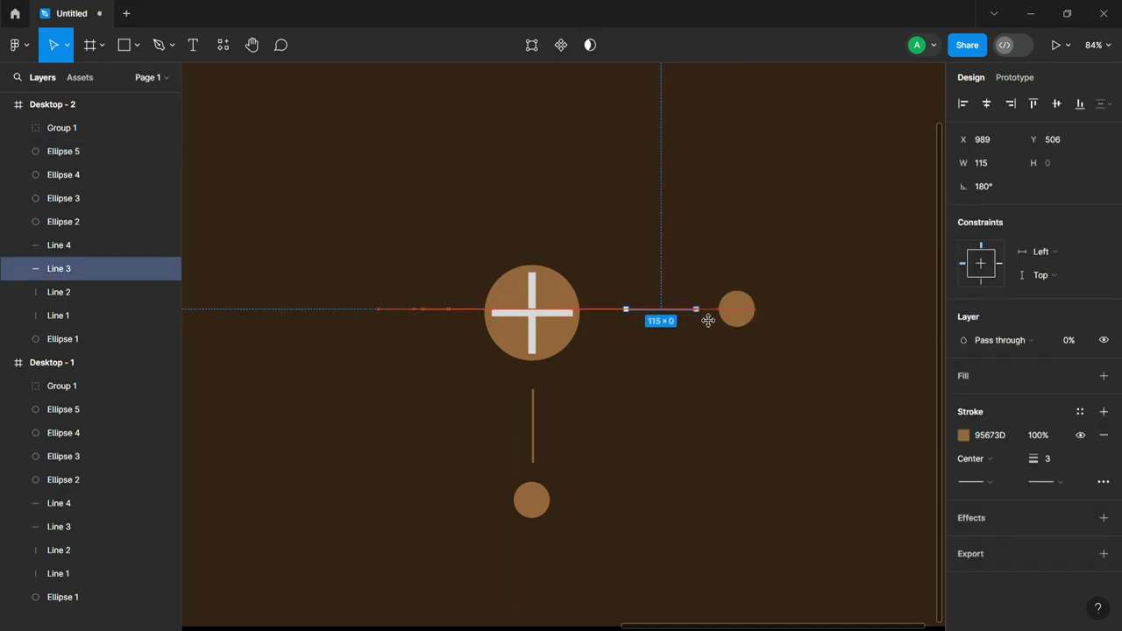
click(1077, 340)
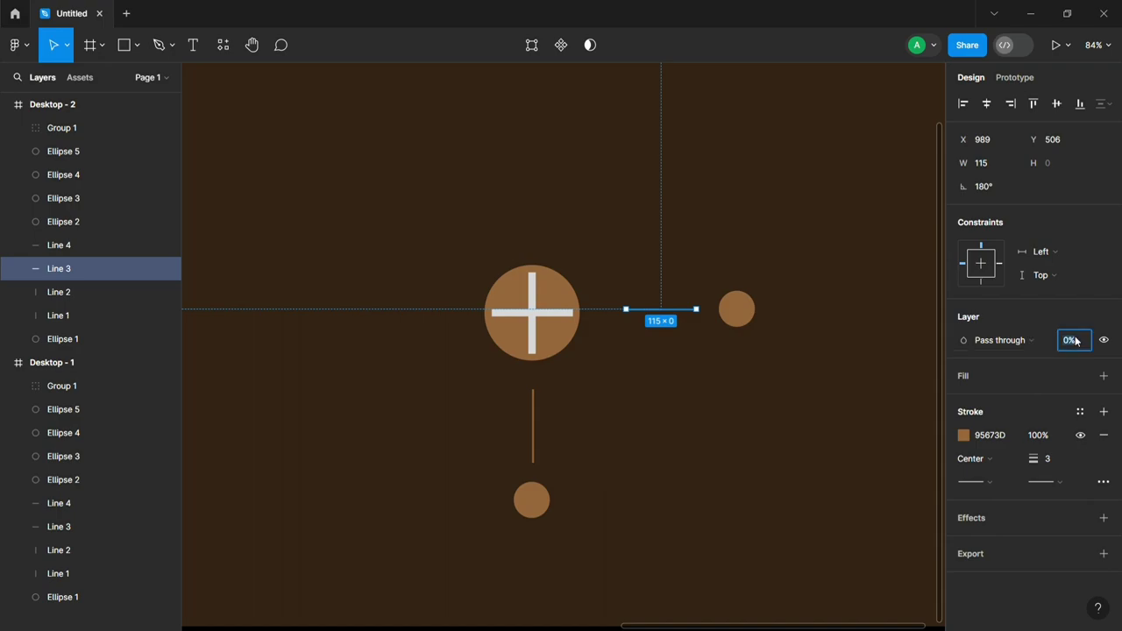
text(100)
key(Return)
click(551, 239)
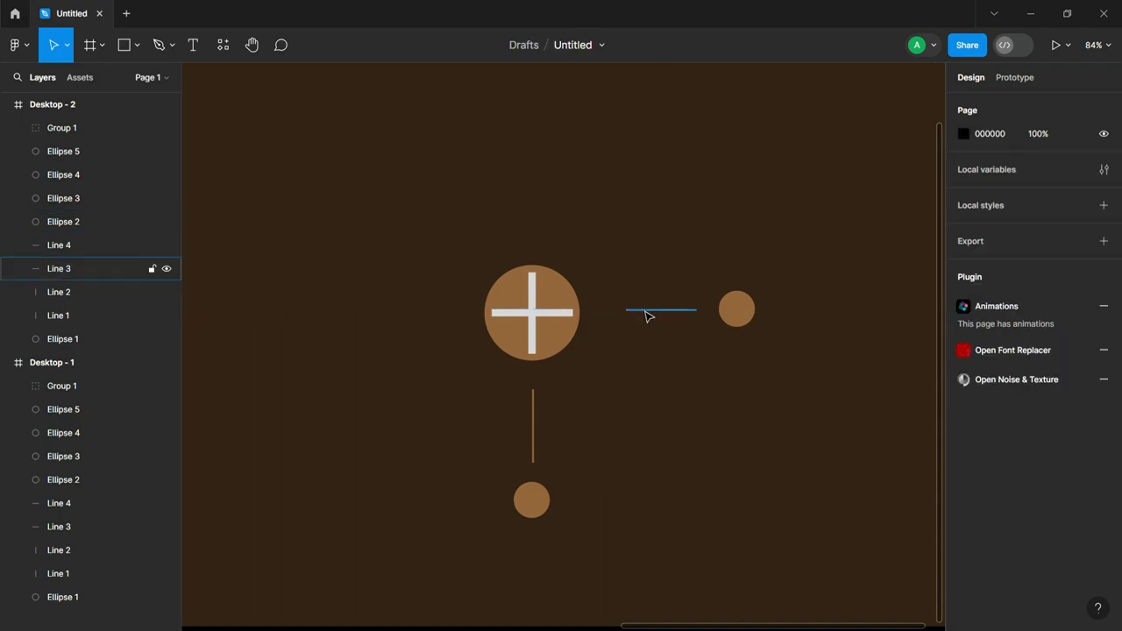
Move the top circle upward above the plus.
mouse_move(518, 201)
mouse_down()
mouse_move(543, 292)
mouse_move(566, 206)
mouse_up()
click(561, 307)
click(570, 258)
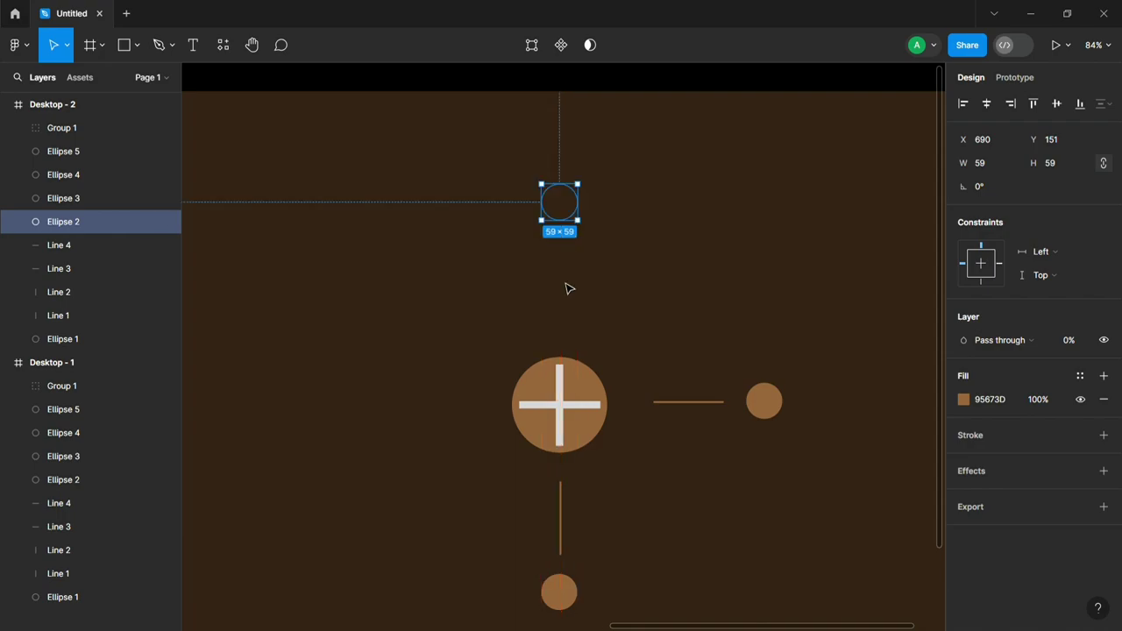
Set the top circle's layer opacity to 100%.
click(1037, 399)
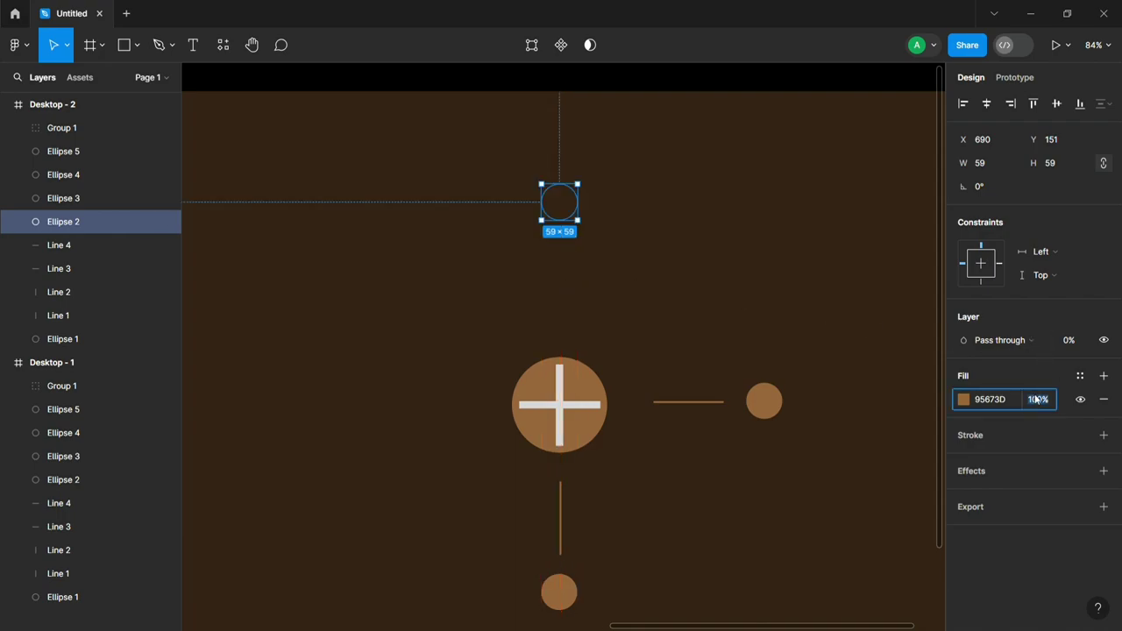
text(10)
key(Return)
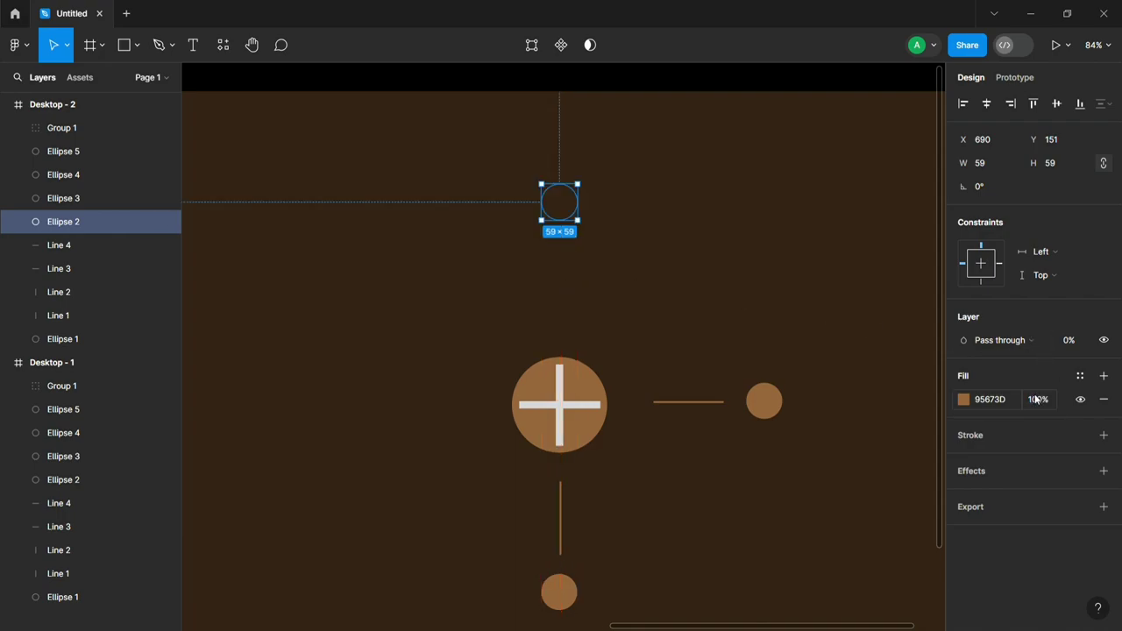
click(1074, 347)
text(00)
key(Return)
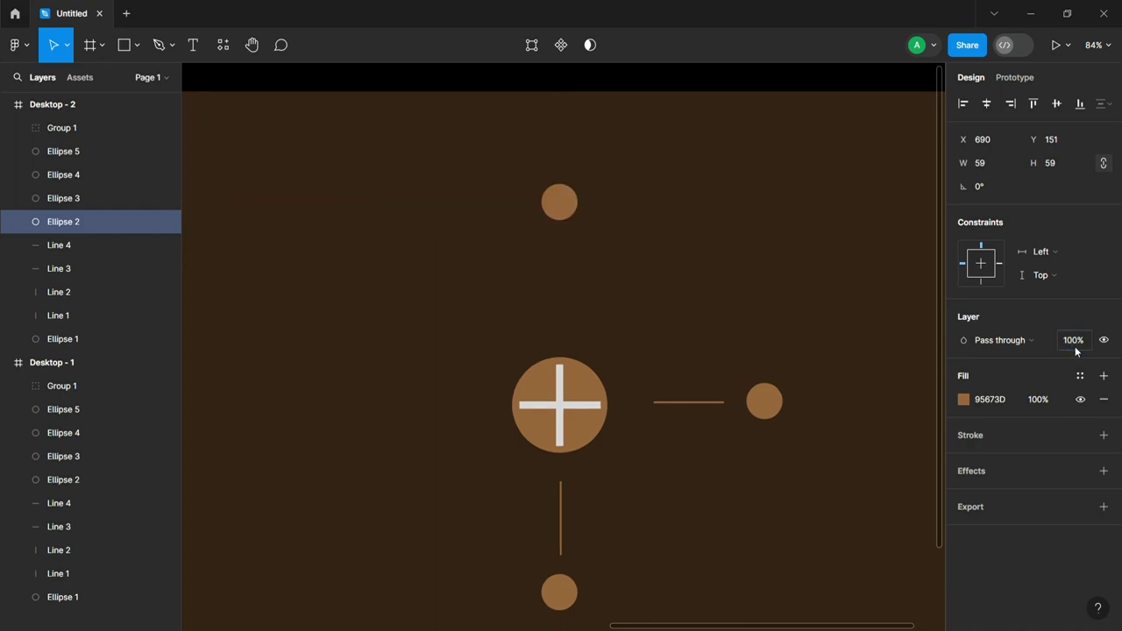
Adjust the top line, Line 1, and make it 100% opaque.
click(561, 311)
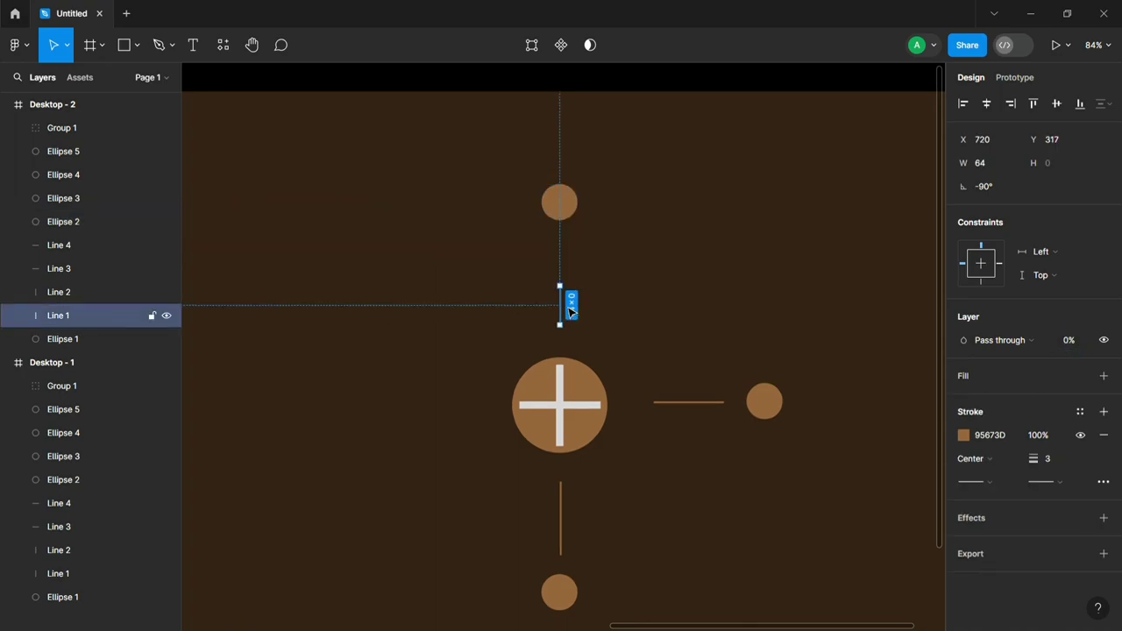
drag(572, 290, 572, 255)
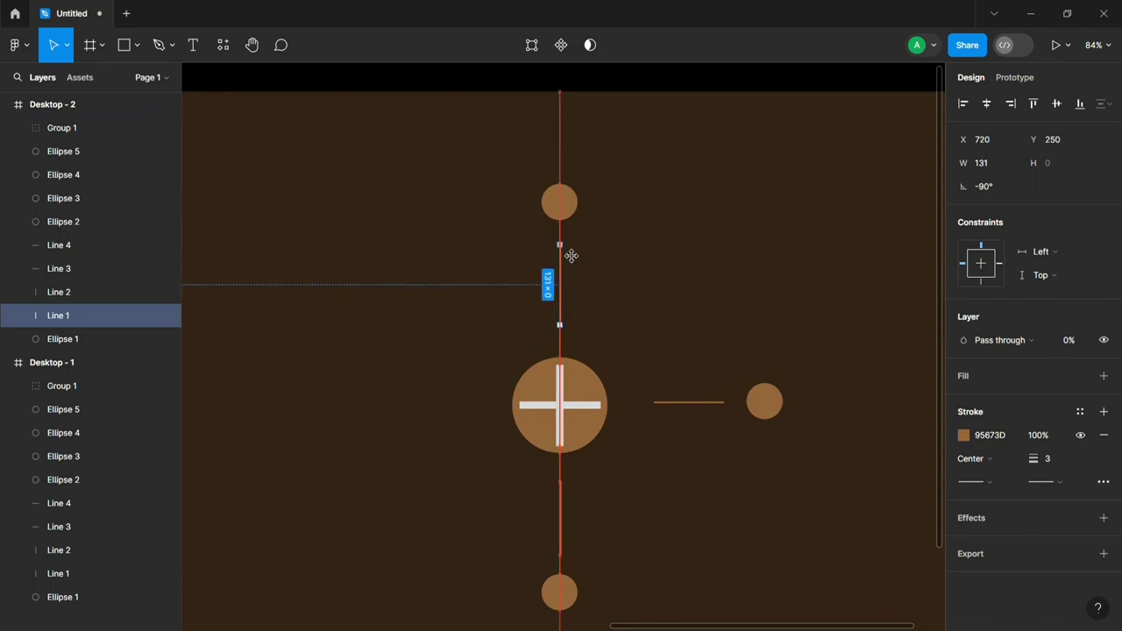
click(1070, 342)
key(Return)
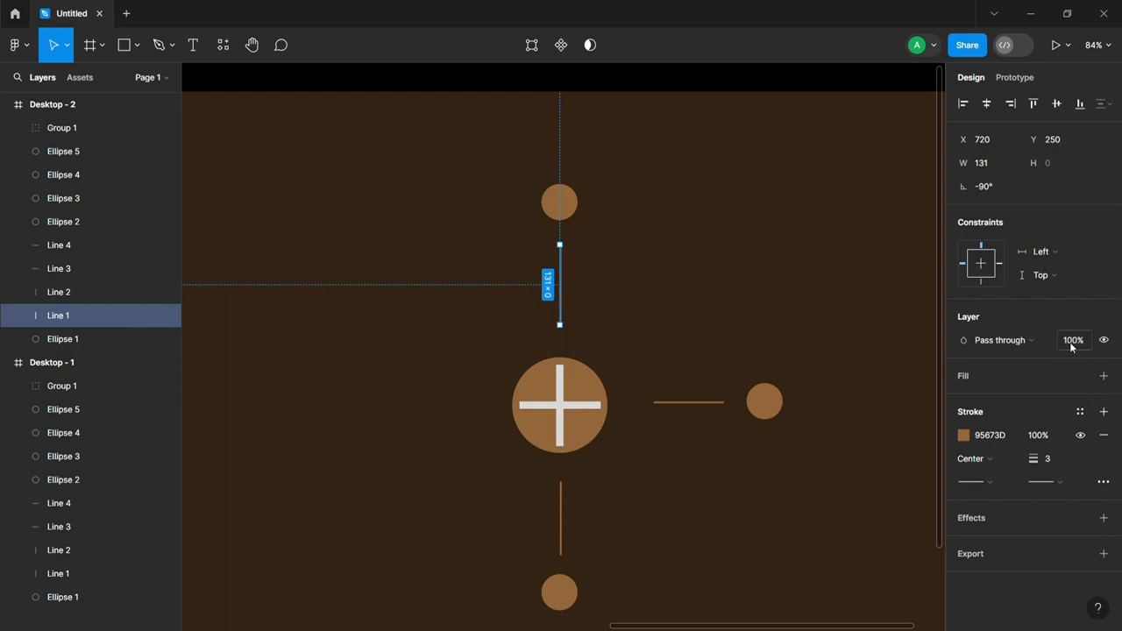
click(651, 315)
Place the hidden left circle at X 405, left of the button, and reposition the left line.
drag(442, 339, 570, 345)
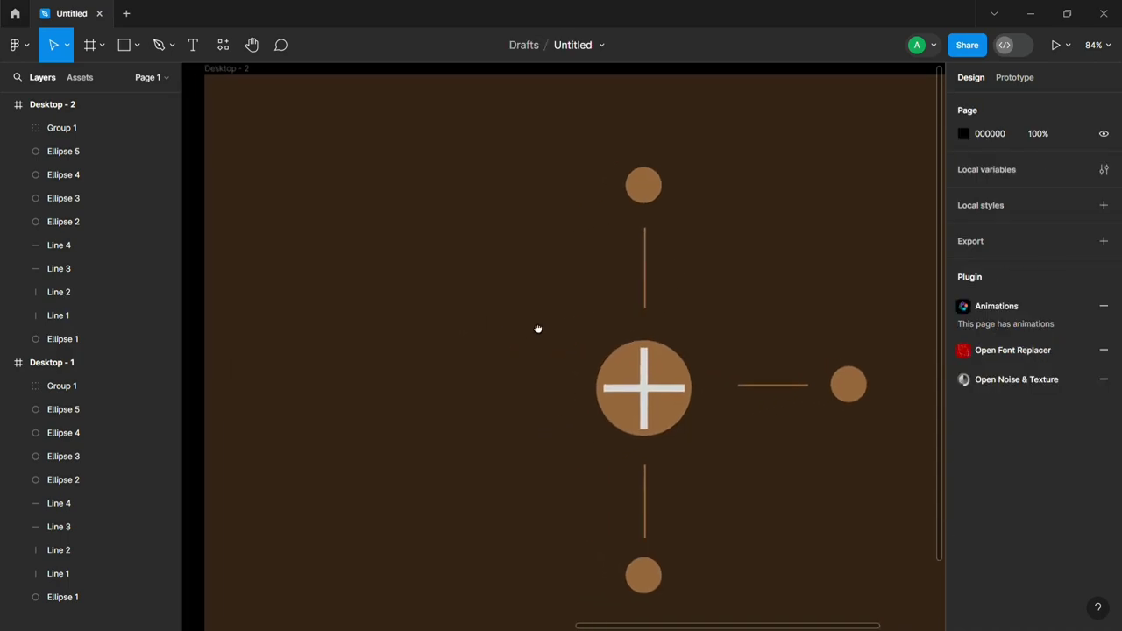
click(600, 405)
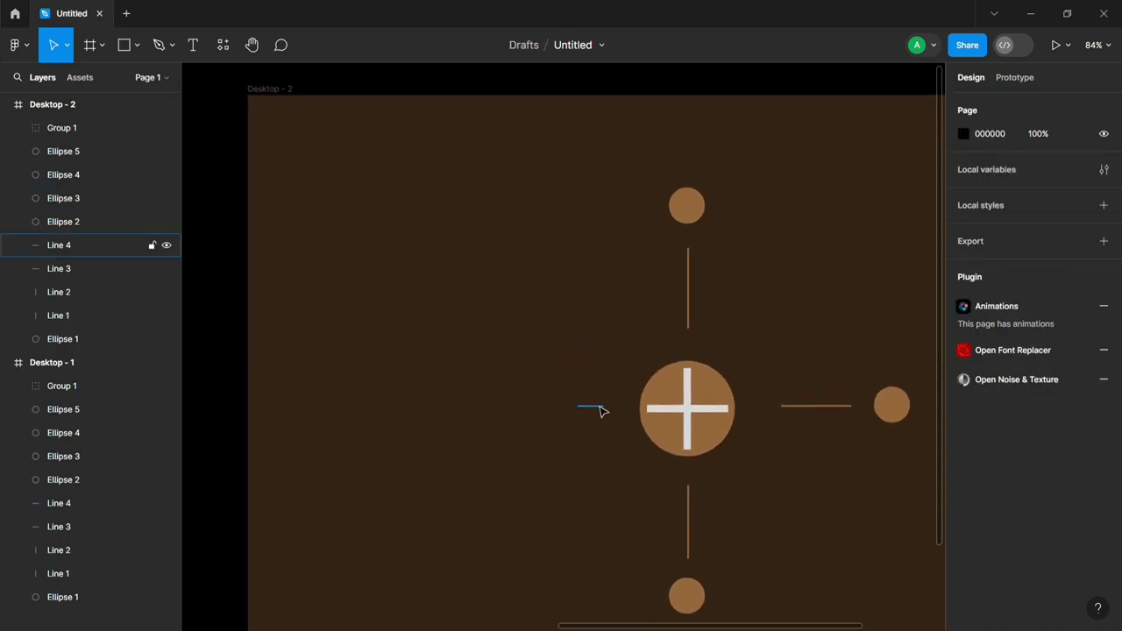
click(552, 406)
drag(553, 406, 479, 409)
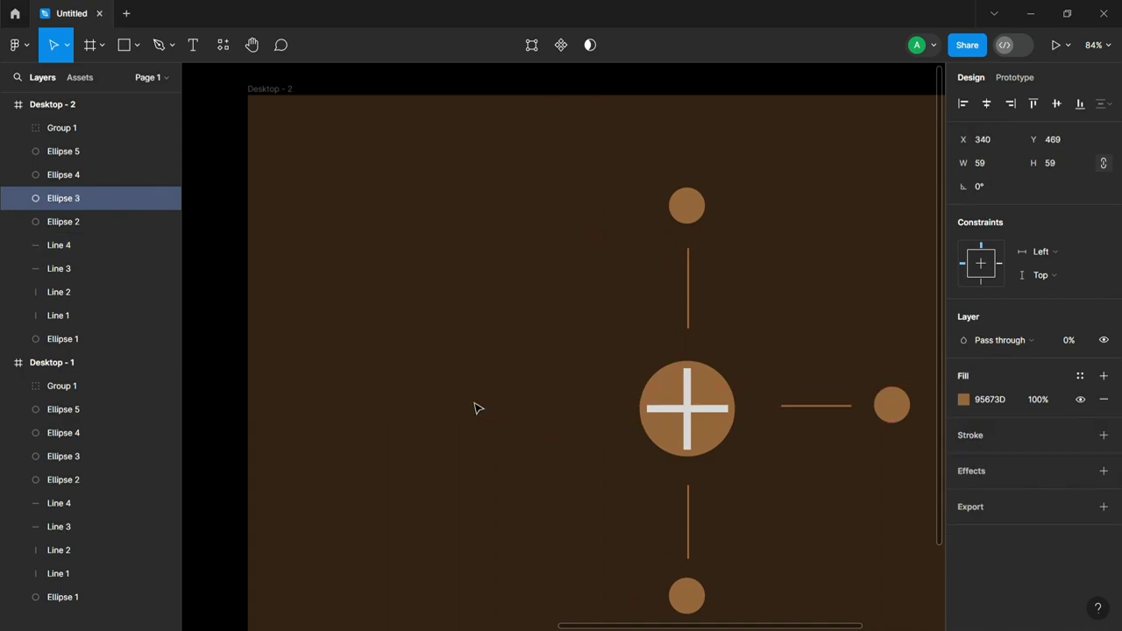
key(ctrl+z)
drag(547, 409, 494, 414)
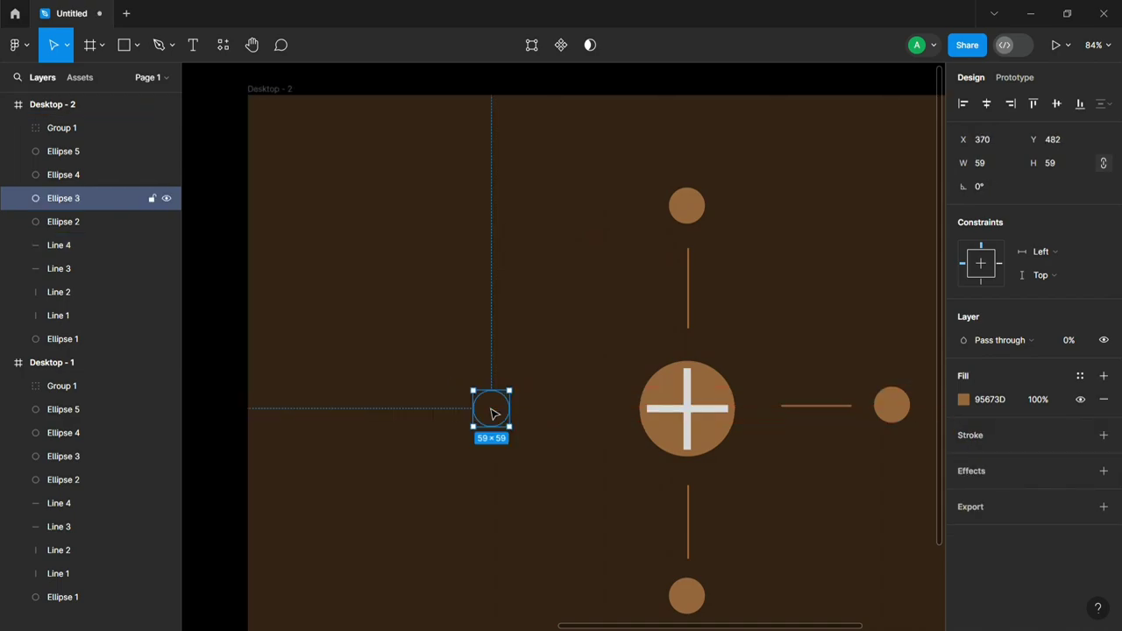
key(ctrl+z)
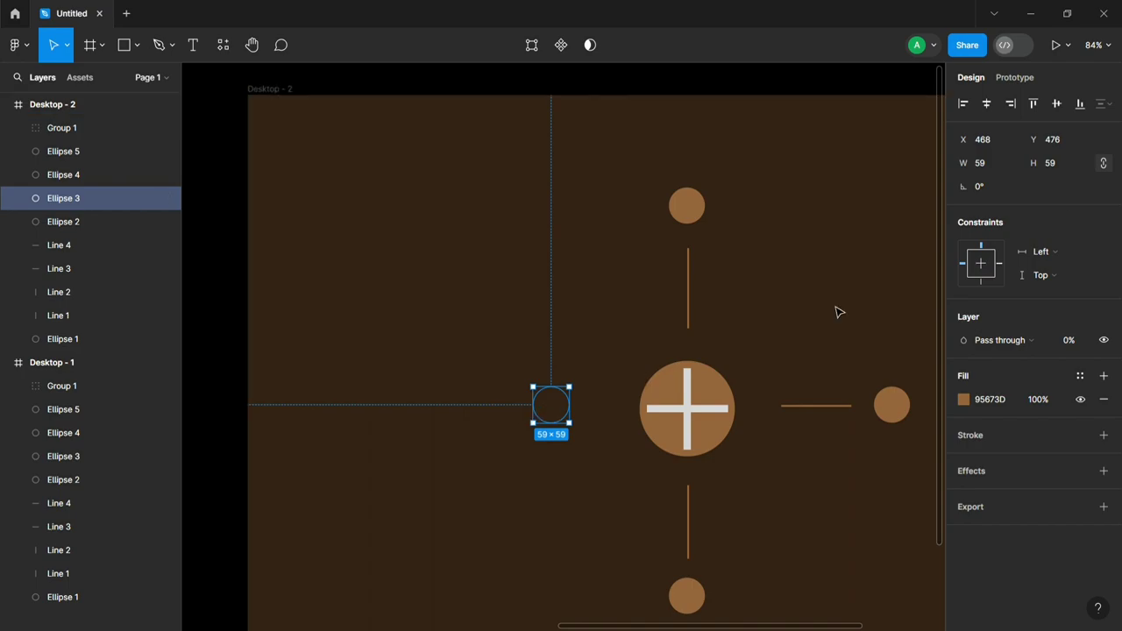
drag(1050, 146, 896, 152)
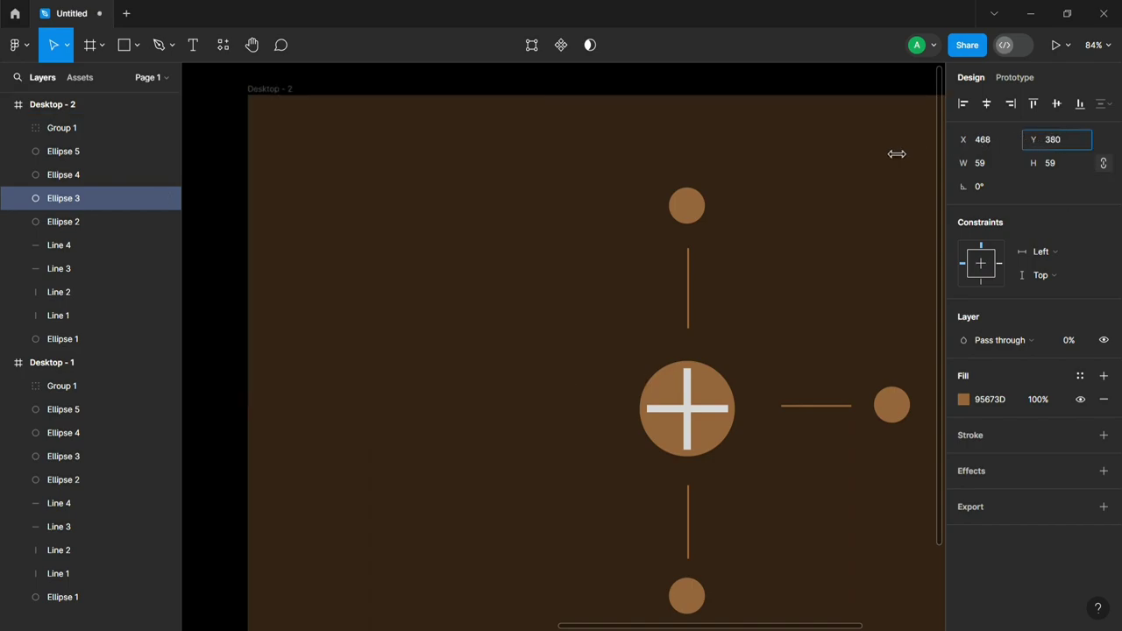
key(ctrl+z)
drag(964, 140, 871, 140)
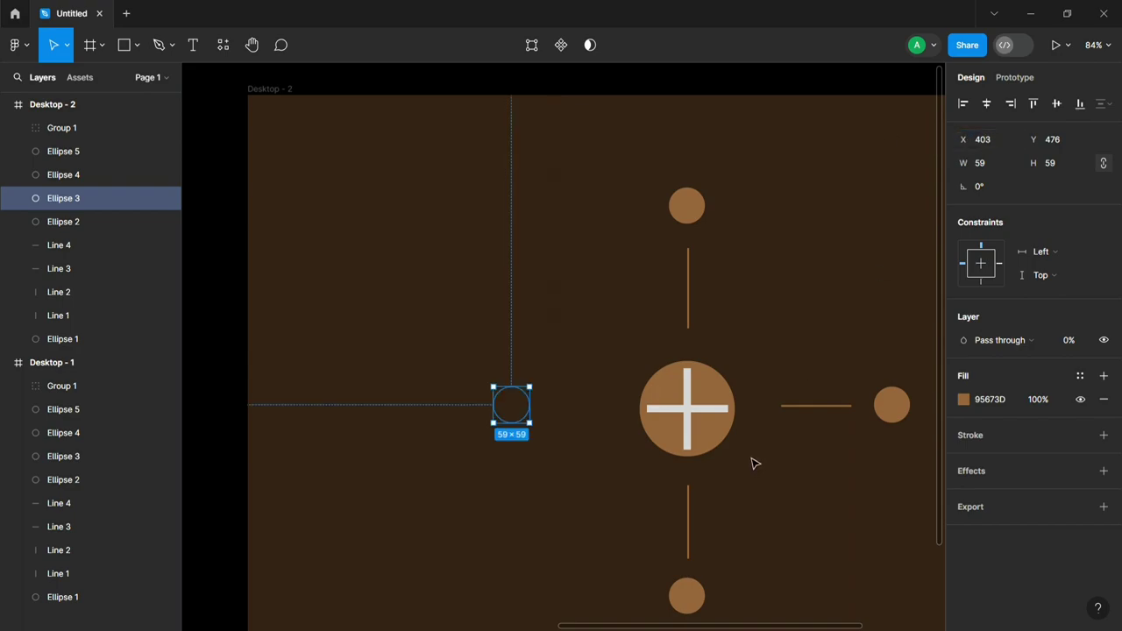
drag(526, 418, 461, 415)
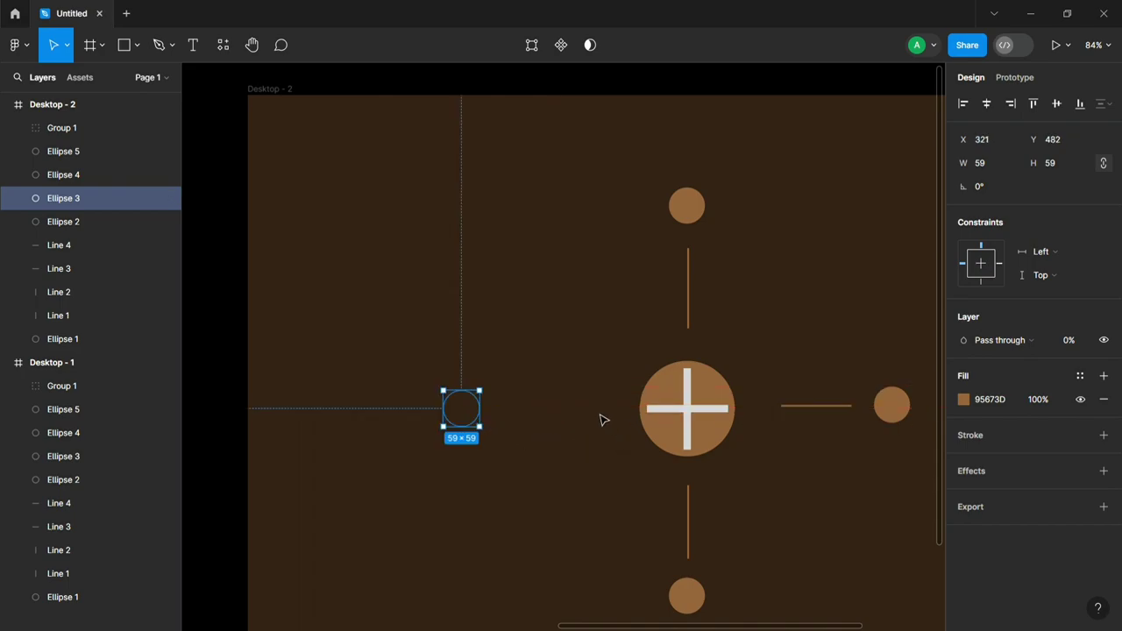
drag(602, 419, 514, 418)
click(488, 441)
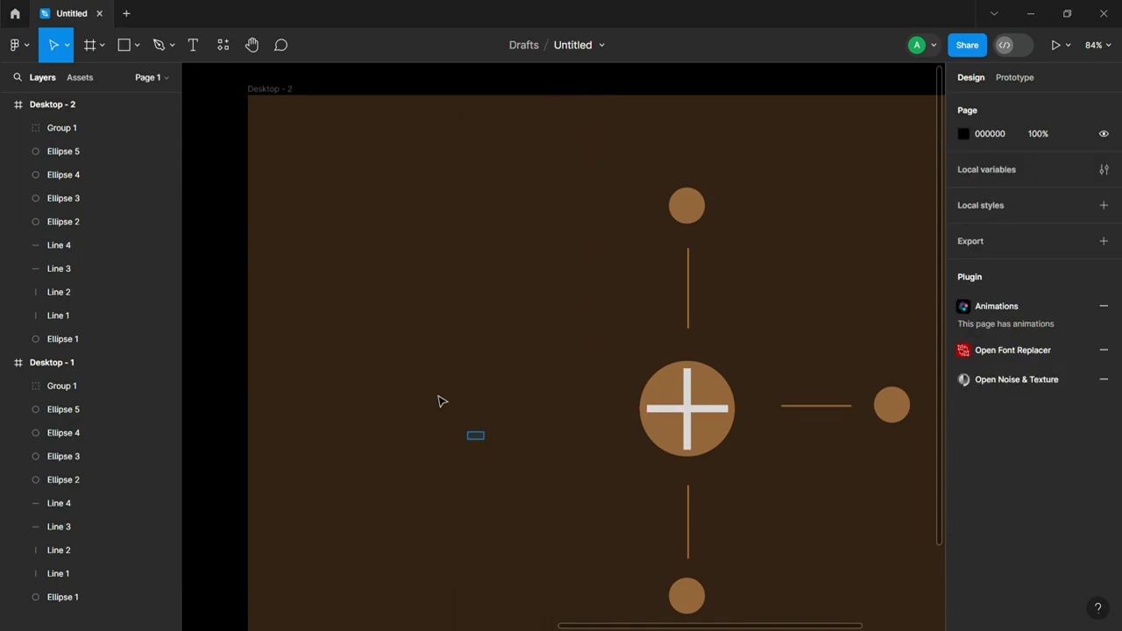
Set the left circle's and left line's layer opacity to 100%.
click(452, 405)
click(1069, 341)
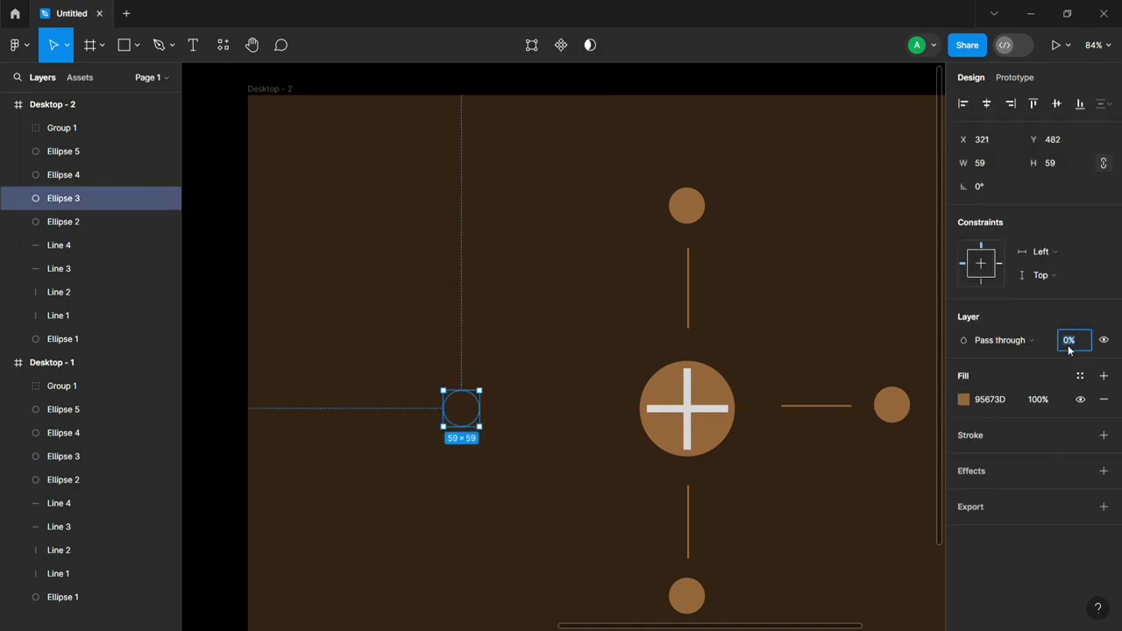
text(0)
key(Return)
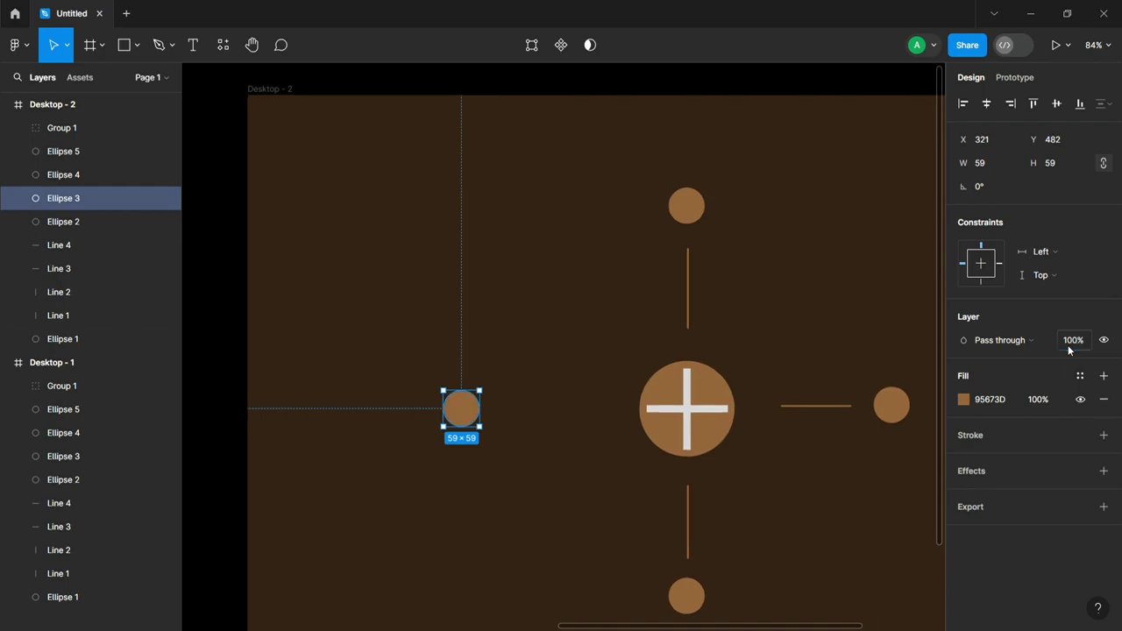
click(553, 426)
click(596, 405)
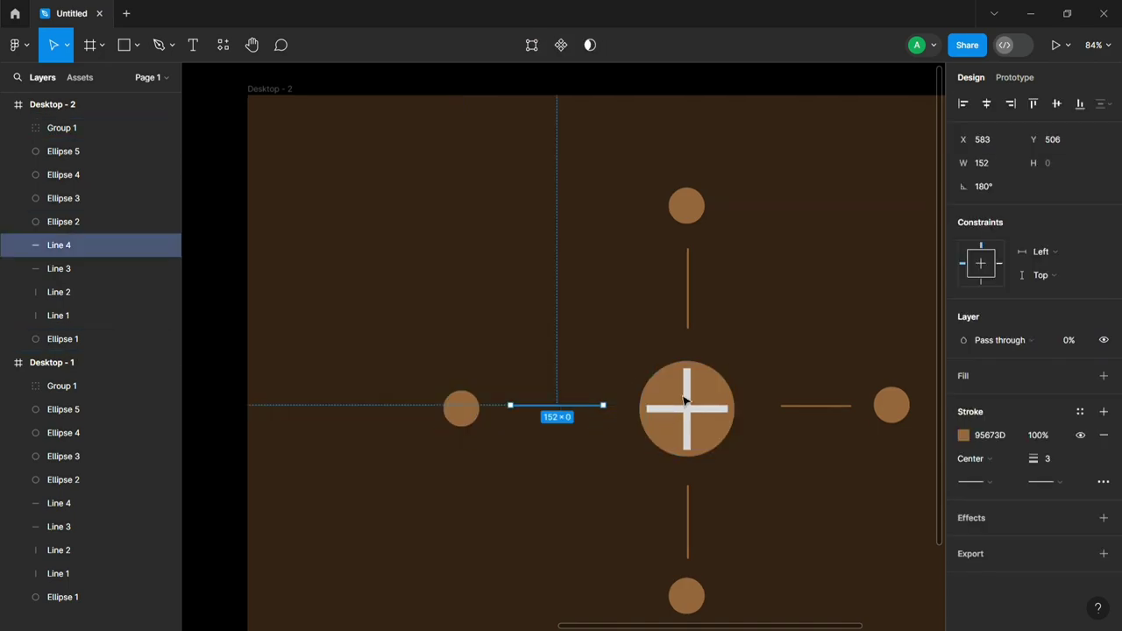
click(1069, 342)
key(Return)
Rotate Group 1 in Desktop - 2 by its corner handle into an X, then zoom out.
click(578, 496)
click(719, 410)
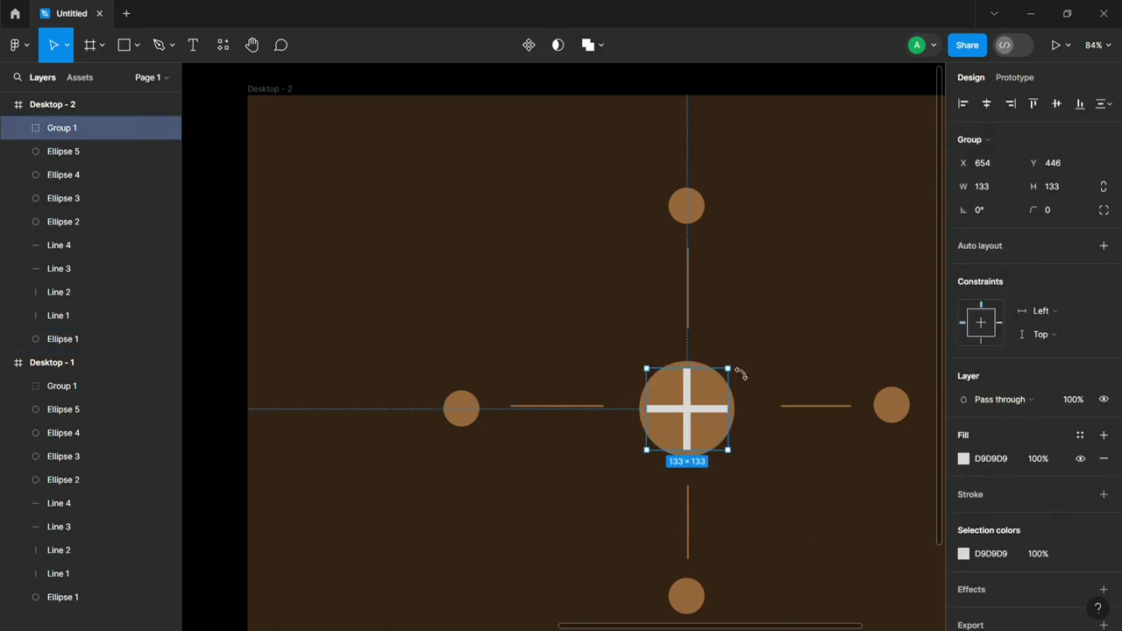
drag(746, 375, 775, 407)
click(791, 496)
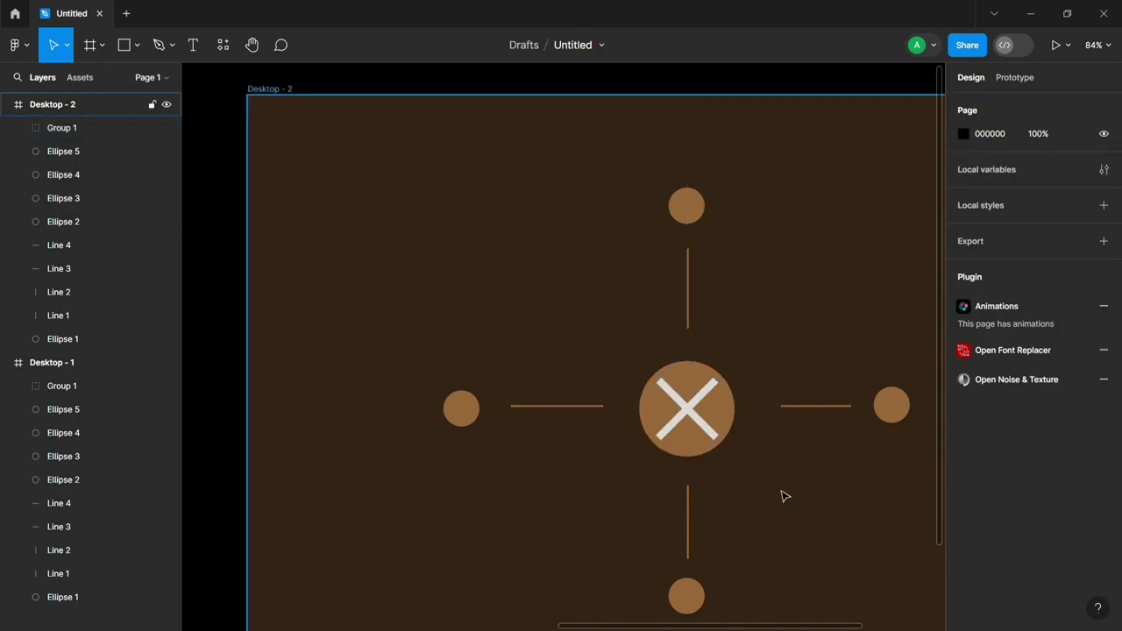
scroll(785, 497, down, 2)
scroll(784, 497, down, 5)
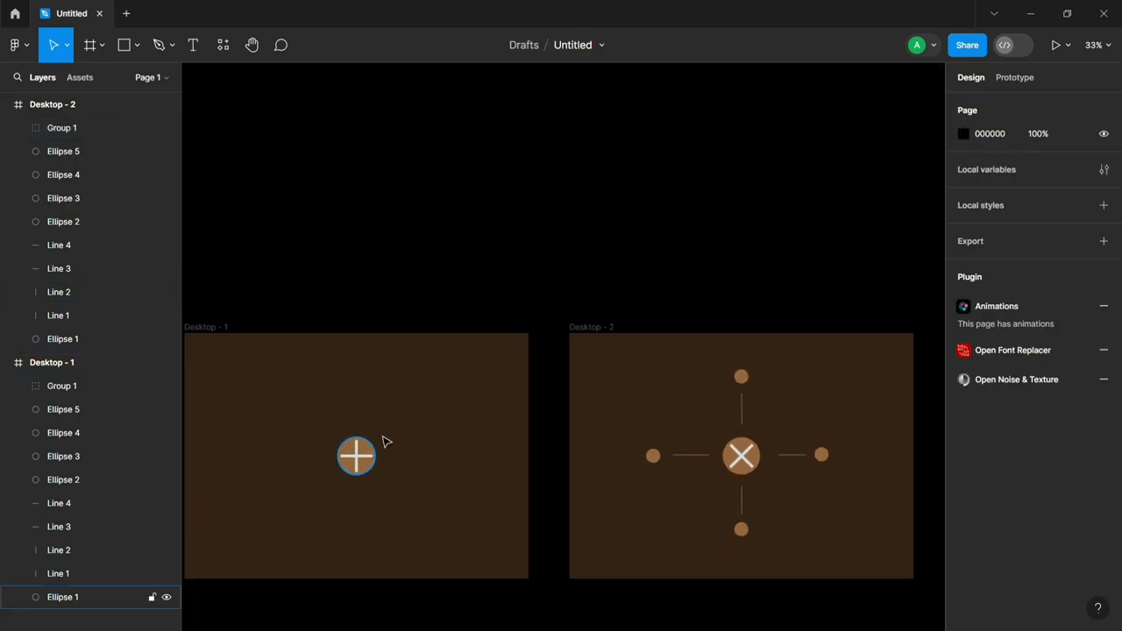
Set the prototype device to None and link the plus to Desktop - 2 with Ease in.
click(1017, 77)
click(1021, 137)
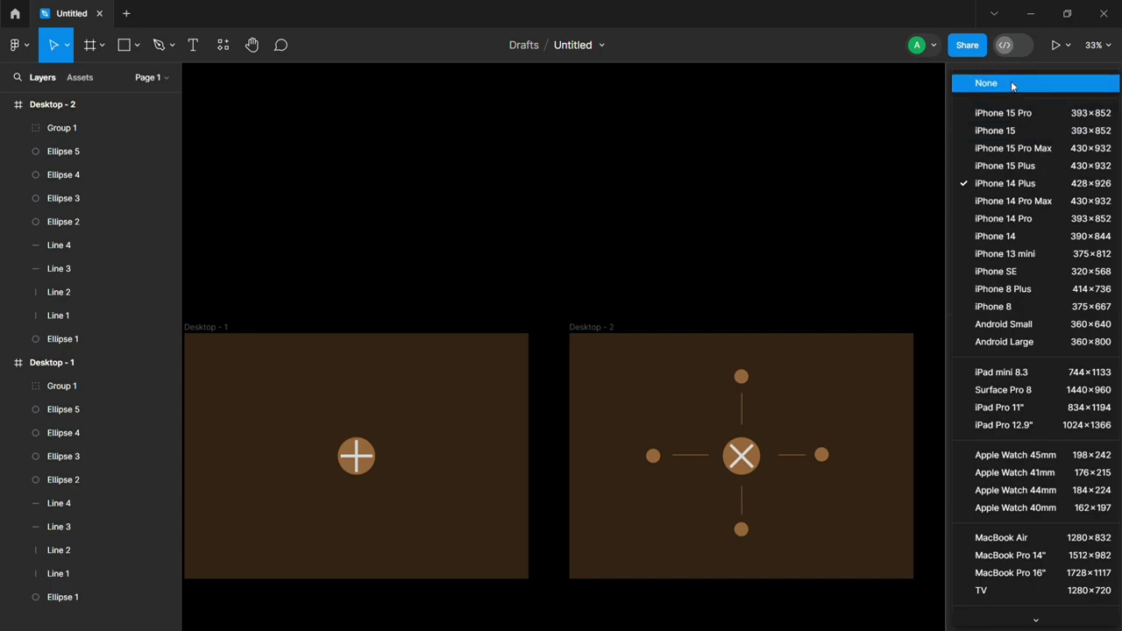
click(1011, 82)
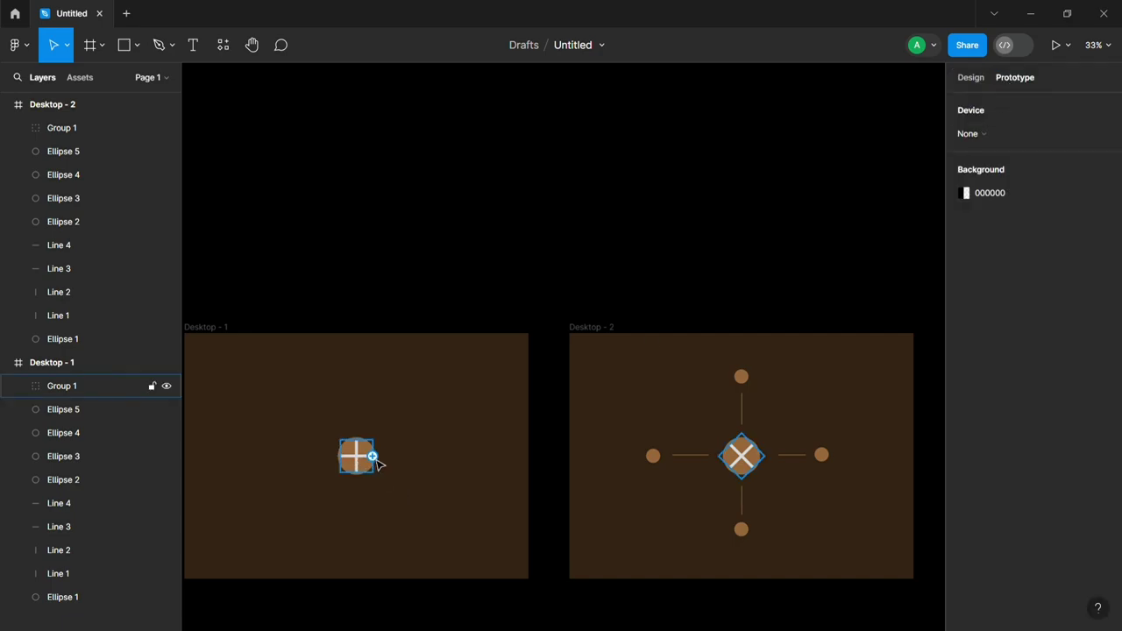
drag(373, 456, 649, 429)
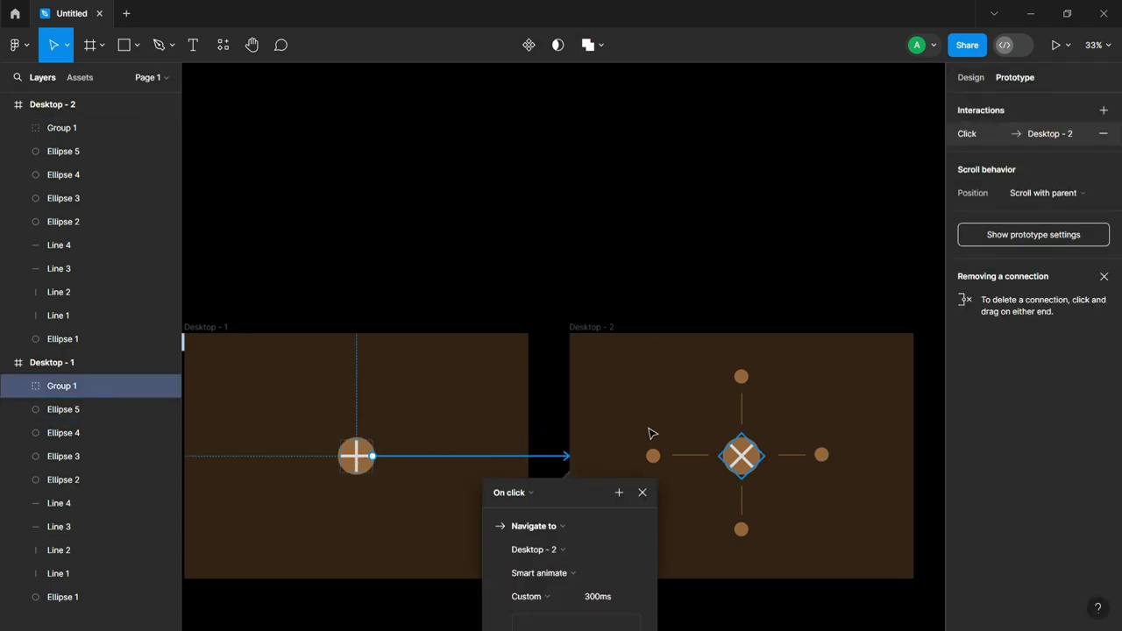
scroll(554, 584, down, 1)
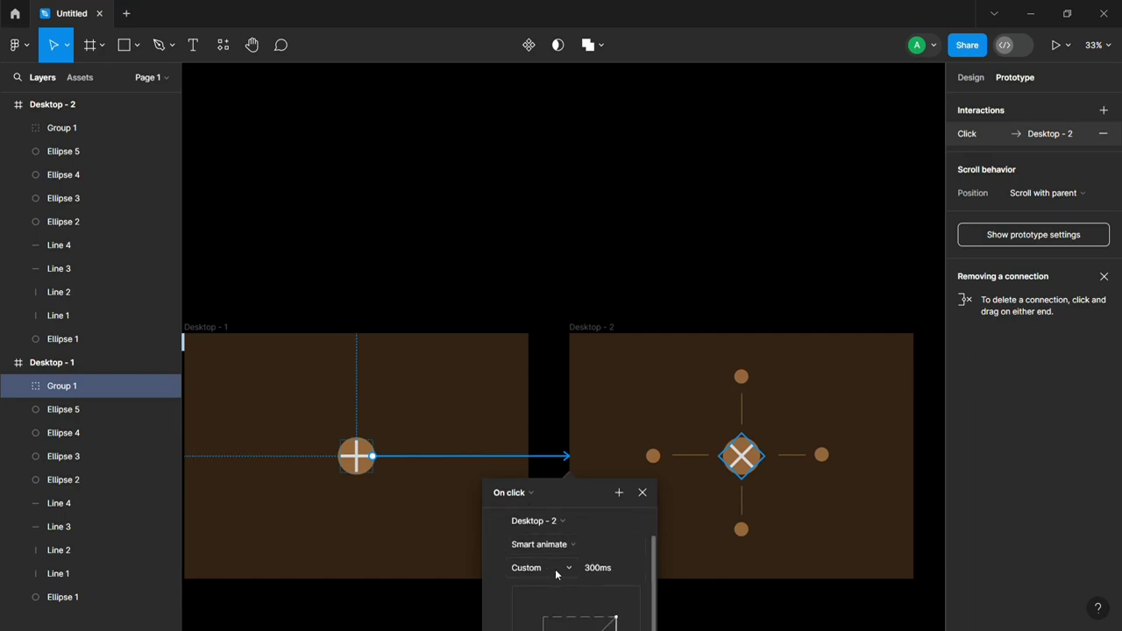
click(556, 569)
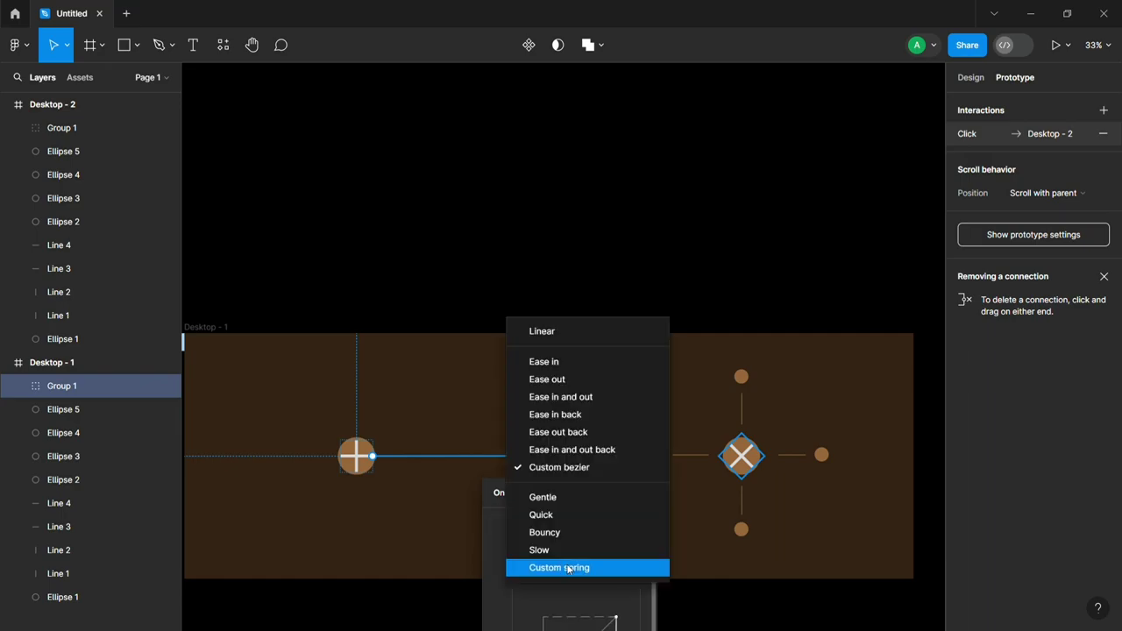
click(581, 373)
click(555, 284)
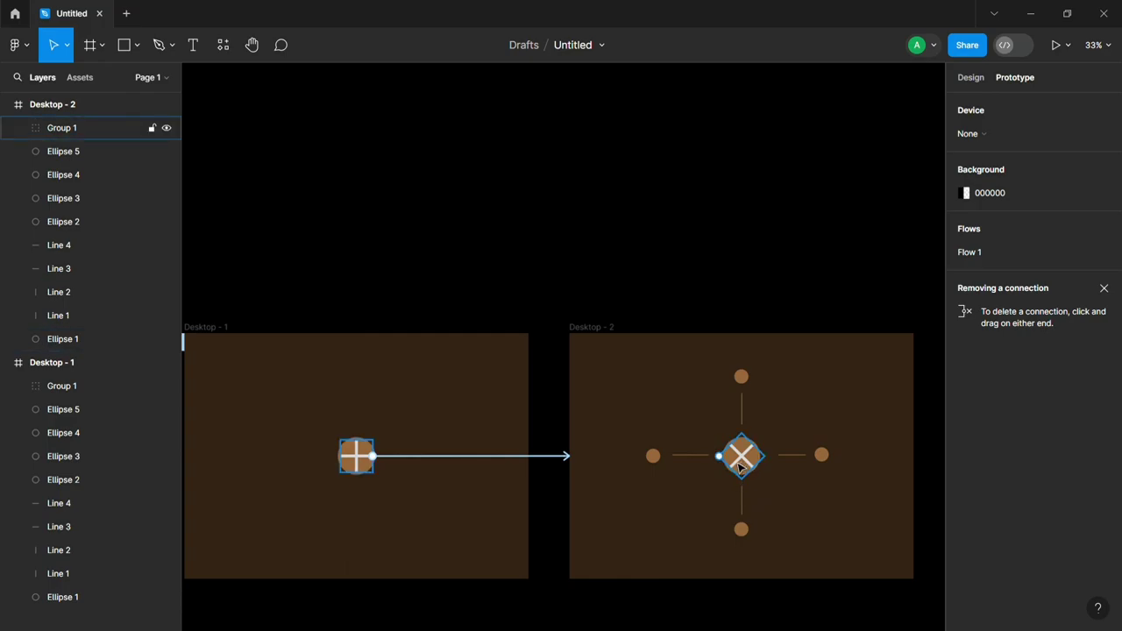
Link Desktop - 2's circle back to Desktop - 1 with Smart animate and start presenting.
drag(724, 458, 519, 458)
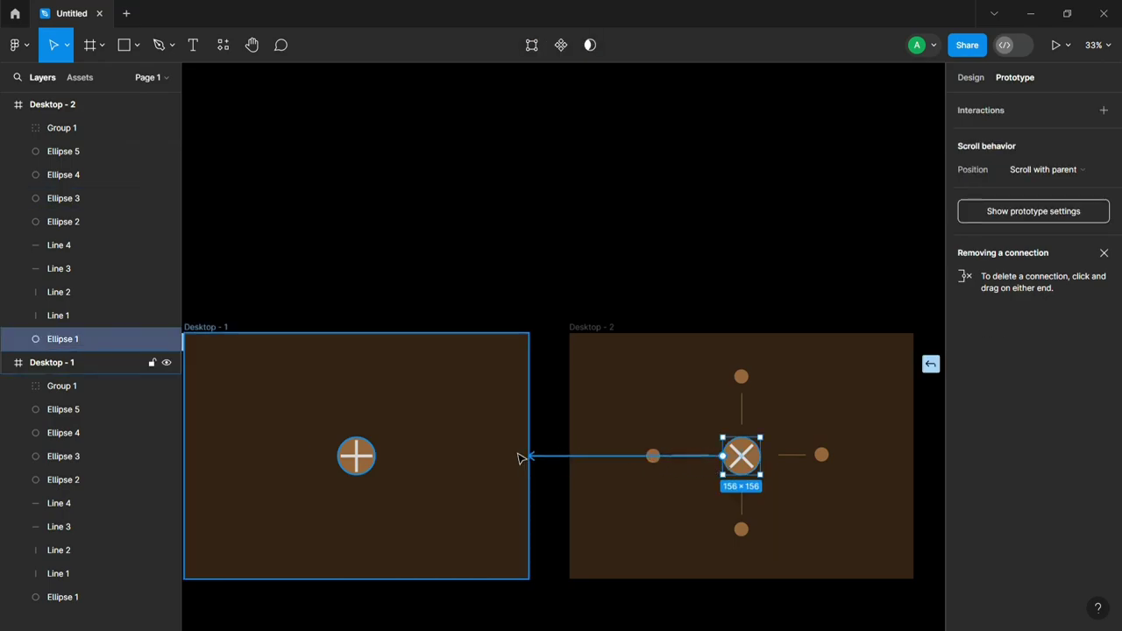
drag(519, 457, 519, 458)
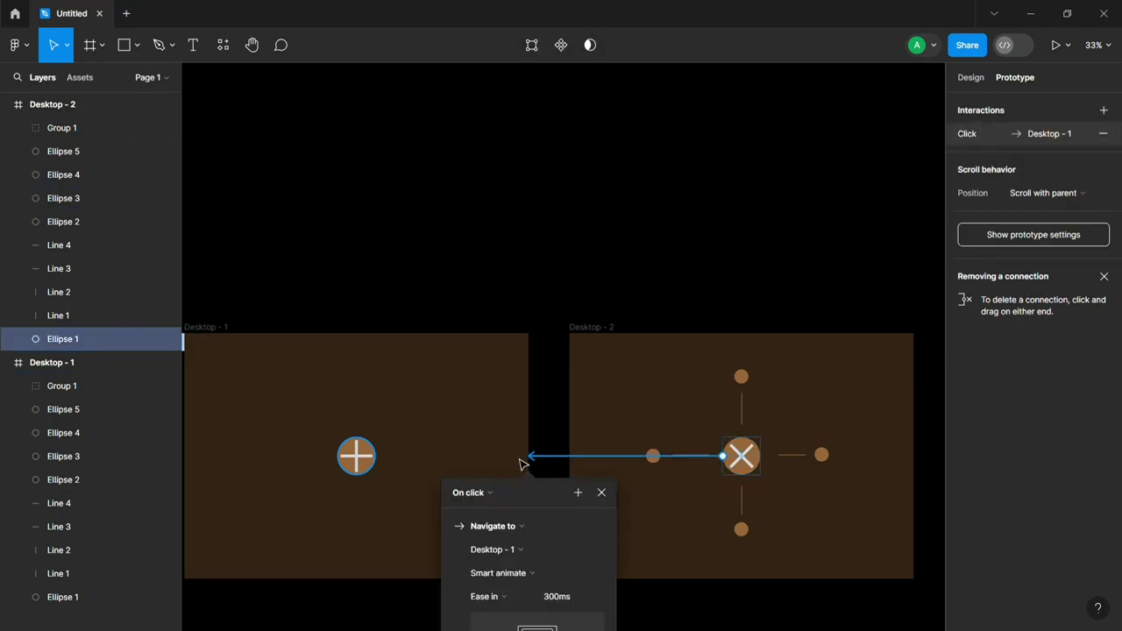
scroll(530, 491, down, 1)
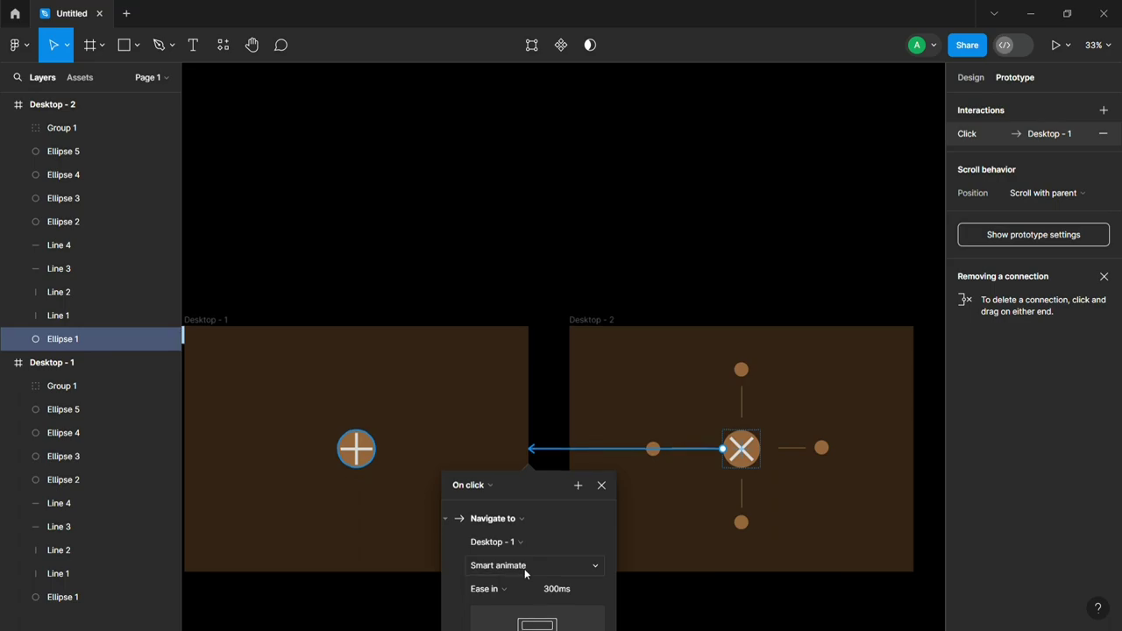
click(592, 252)
click(1047, 49)
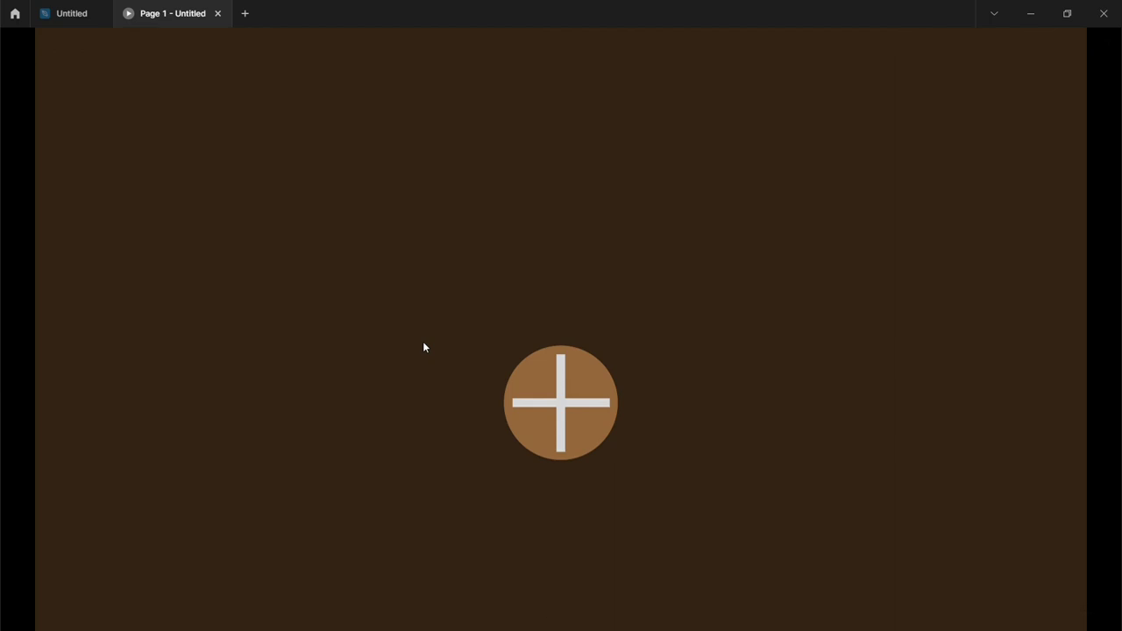
Fit the frame in the preview and click the button repeatedly to test the plus-to-X animation.
click(531, 436)
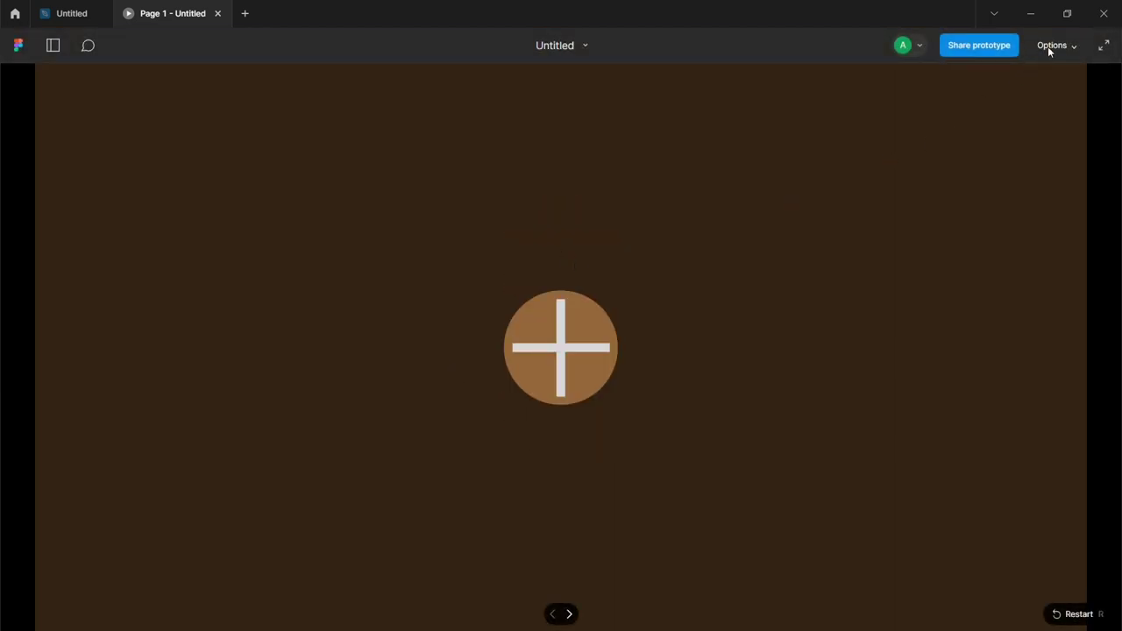
click(1049, 46)
click(1003, 137)
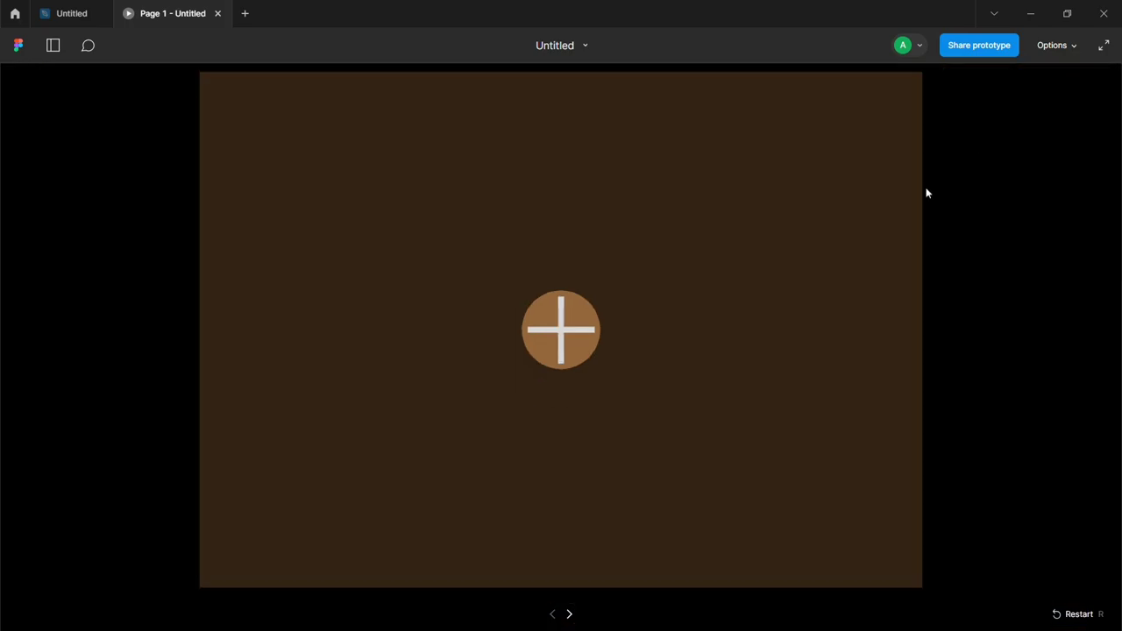
click(566, 342)
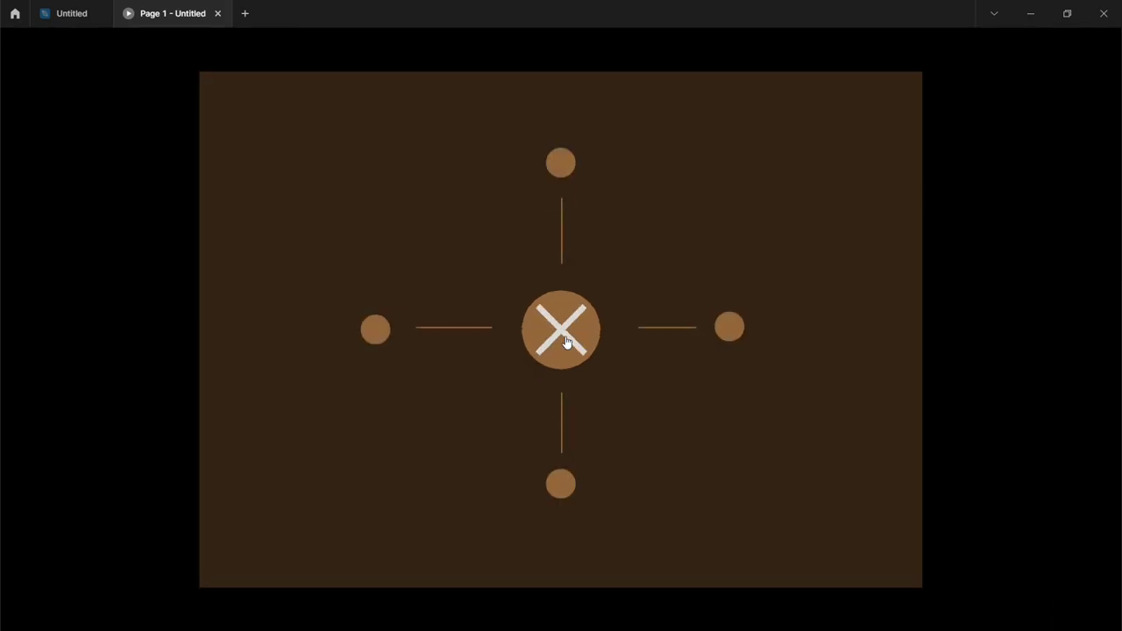
click(567, 342)
click(567, 341)
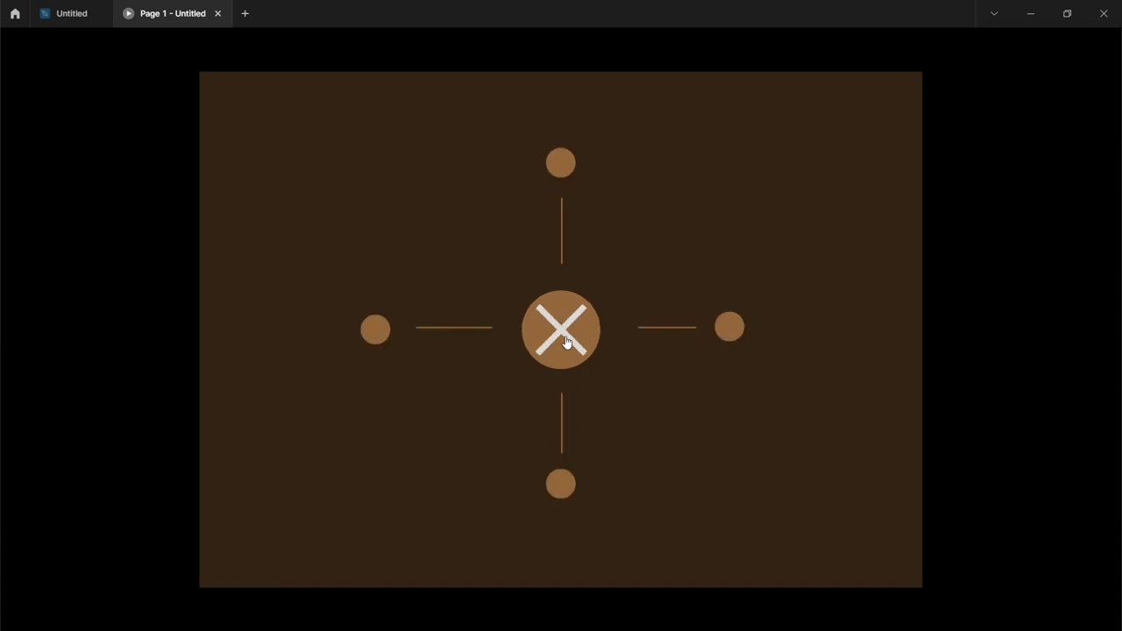